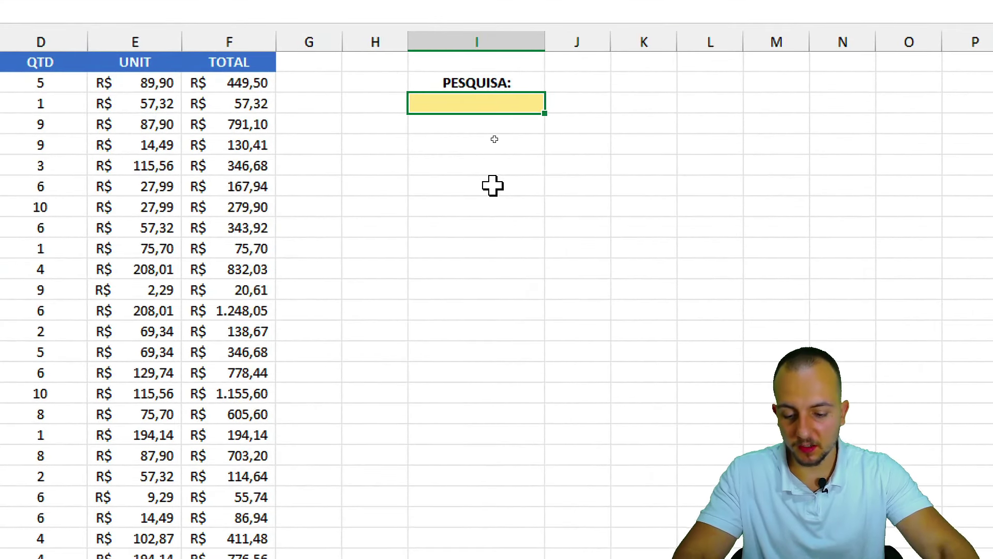
Enter vitamina in the search cell and scroll through the highlighted sales table.
type("vitamina")
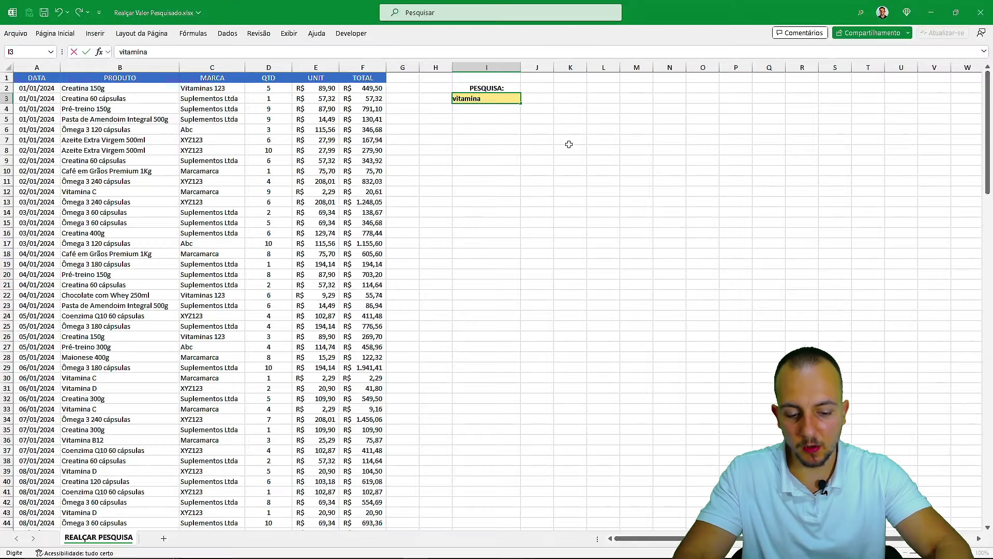
key("Return")
scroll(256, 233, "down", 8)
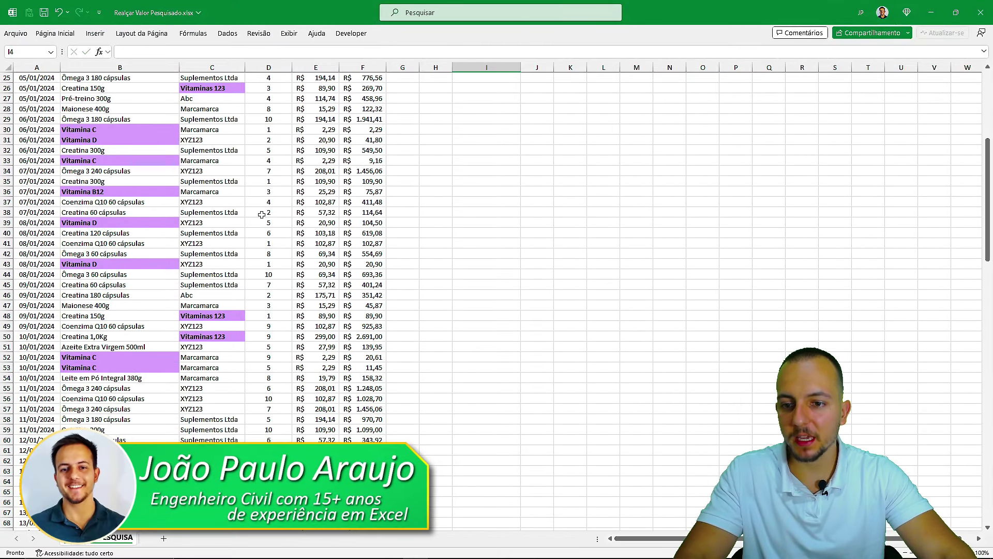
scroll(257, 233, "down", 8)
scroll(243, 248, "down", 6)
scroll(238, 257, "down", 6)
scroll(238, 258, "down", 6)
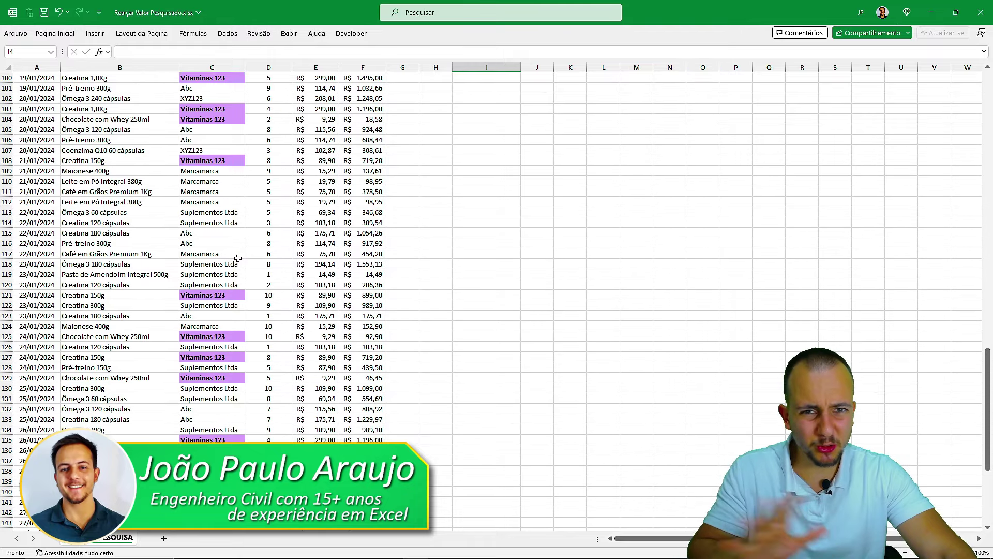
scroll(238, 258, "down", 5)
scroll(238, 258, "up", 4)
scroll(238, 257, "up", 4)
scroll(238, 258, "up", 5)
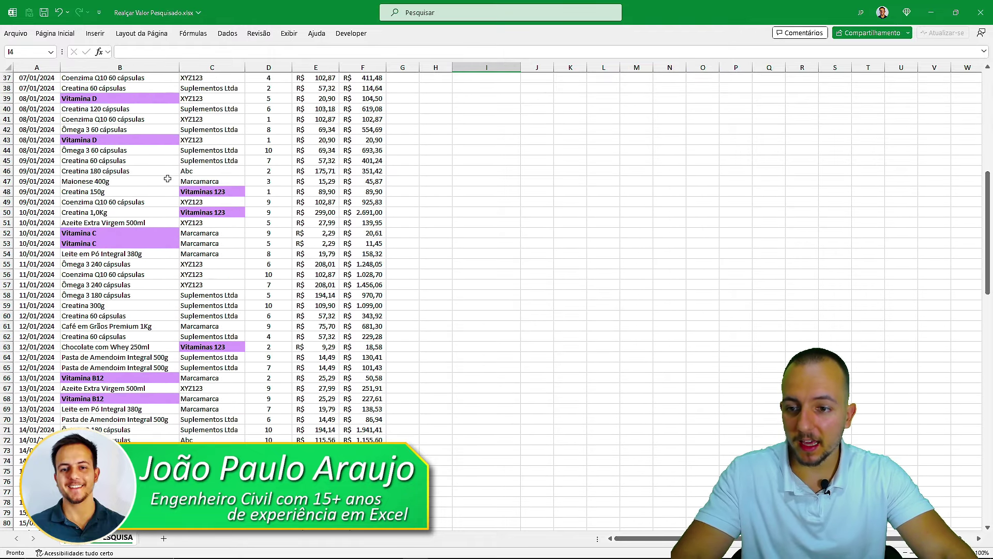
scroll(166, 186, "up", 20)
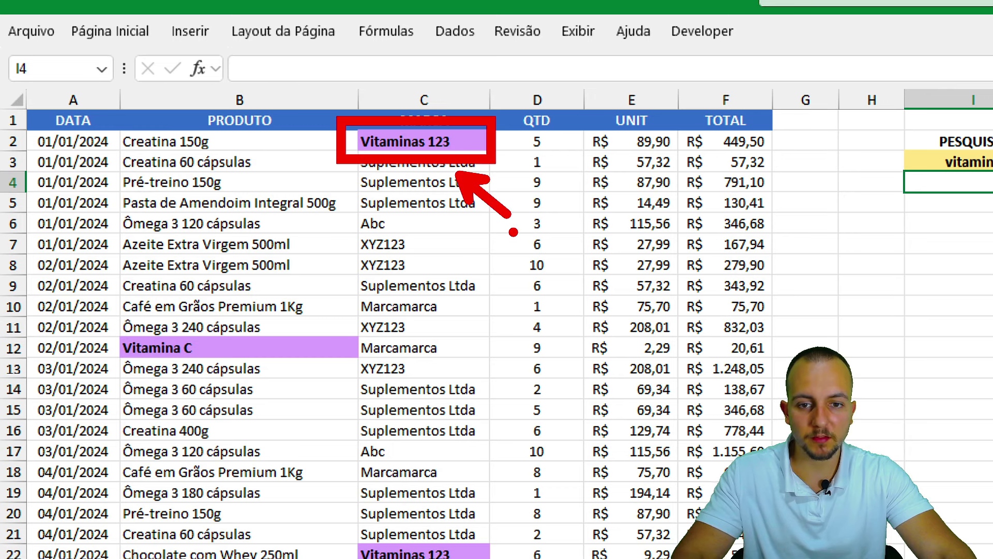
scroll(359, 385, "down", 2)
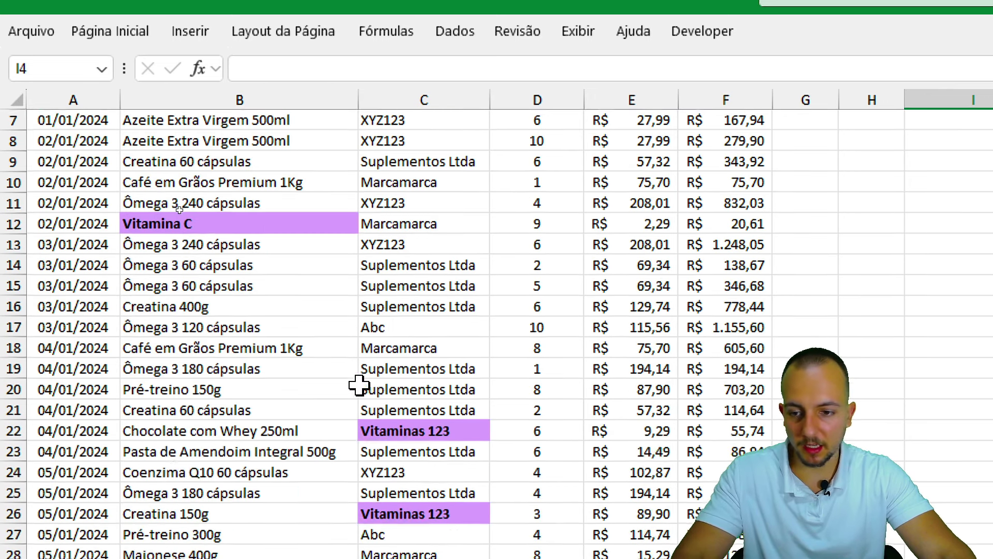
scroll(358, 385, "down", 6)
Select the PESQUISA label and vitamina search cell, then scroll to review highlighted entries.
left_click_drag(194, 223, 73, 269)
left_click_drag(230, 314, 134, 300)
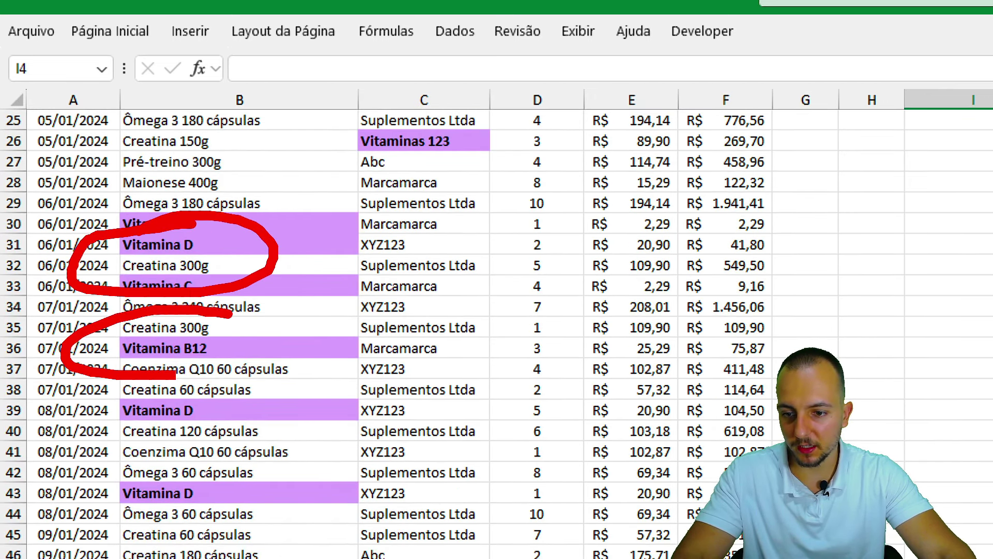
left_click_drag(429, 105, 307, 139)
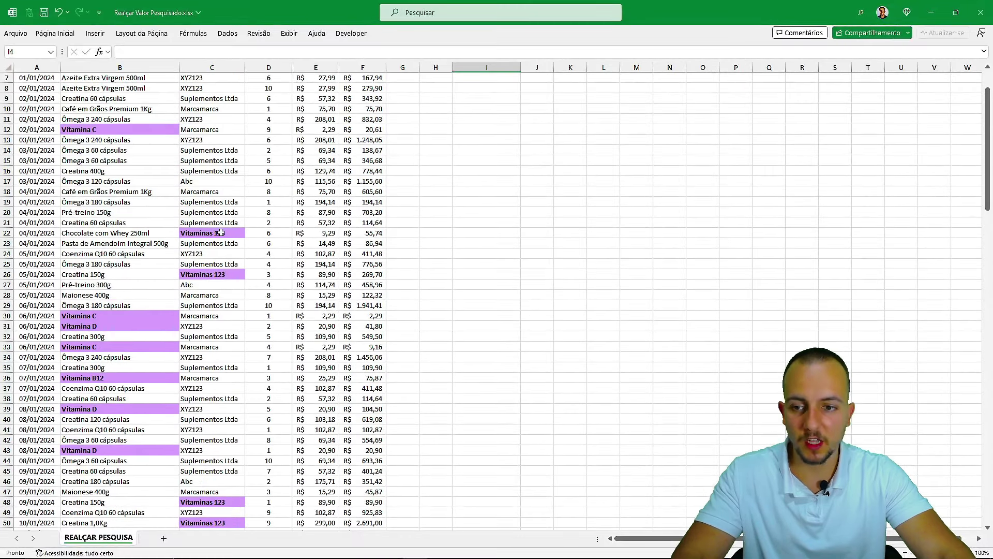
scroll(221, 233, "up", 2)
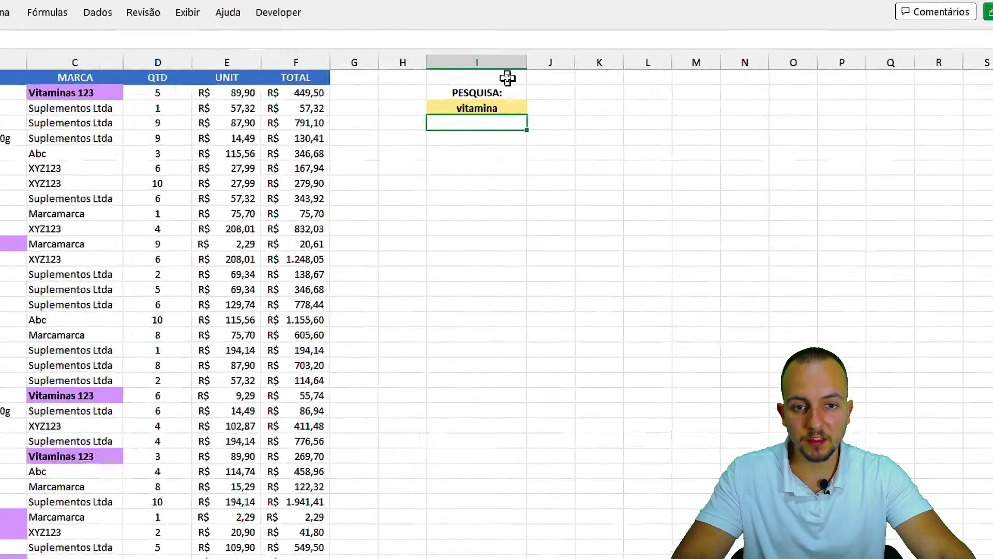
left_click_drag(469, 76, 469, 283)
left_click(473, 101)
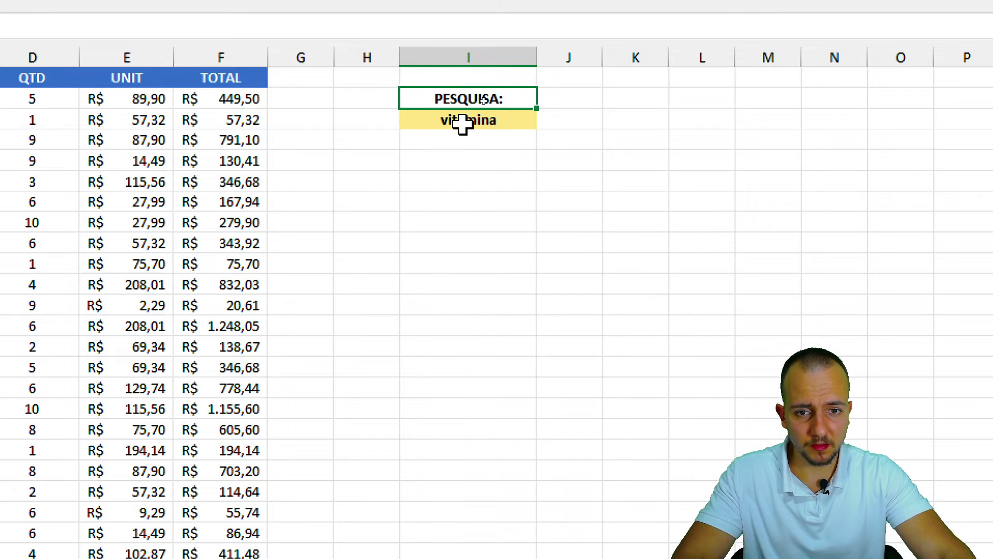
left_click(471, 120)
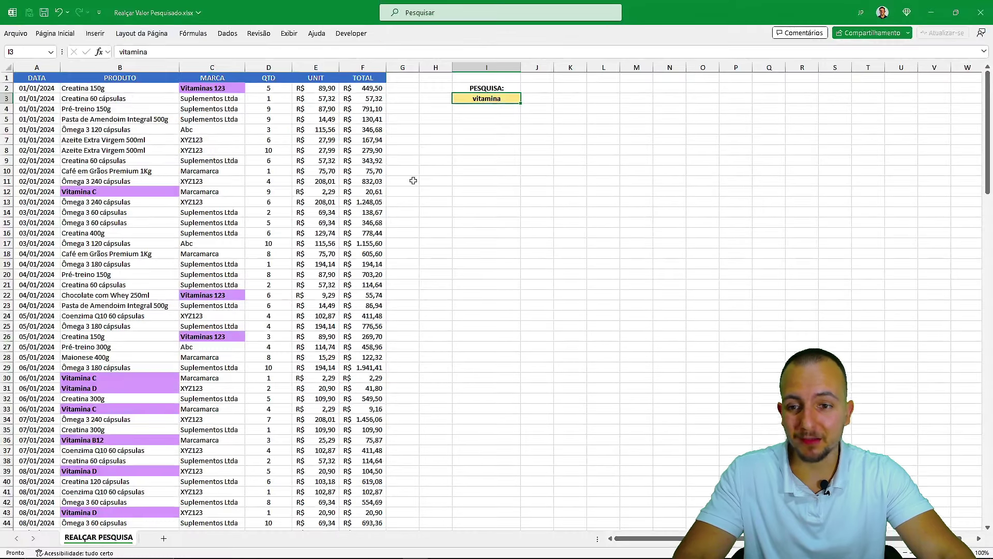
scroll(416, 182, "down", 3)
scroll(420, 184, "down", 3)
scroll(422, 185, "down", 3)
scroll(421, 185, "down", 6)
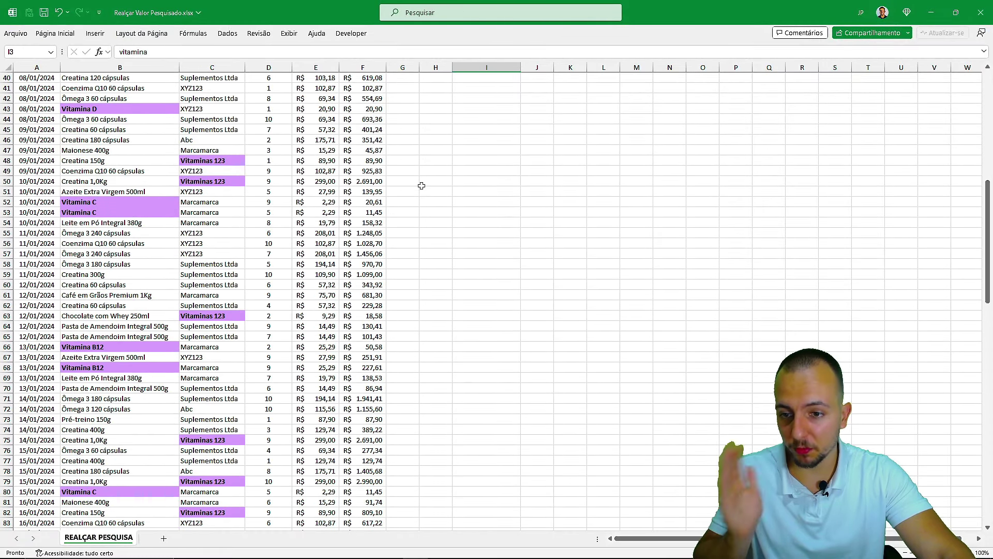
scroll(421, 187, "down", 3)
scroll(455, 191, "down", 5)
scroll(457, 192, "up", 20)
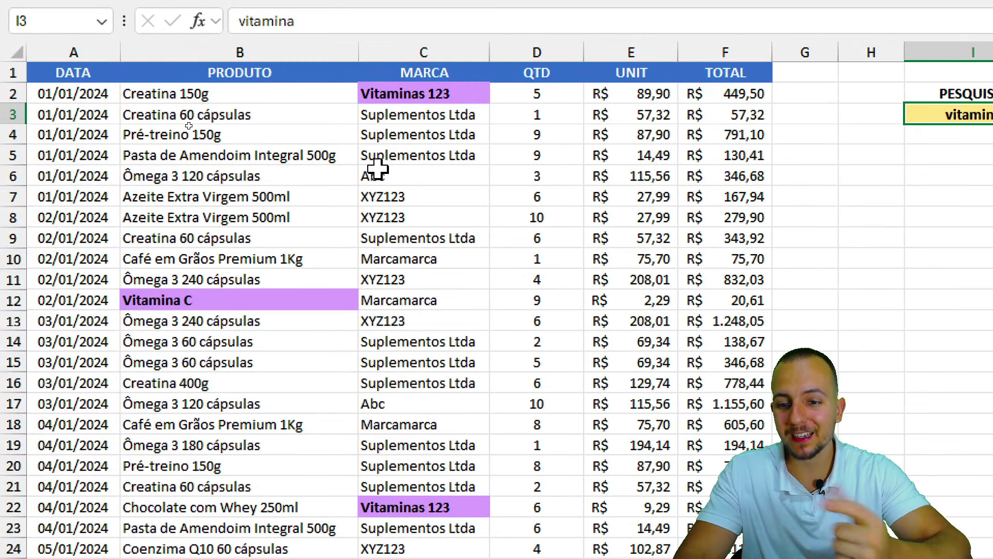
Turn on AutoFilter and filter the PRODUTO column to show only Creatina 400g.
left_click(352, 73)
key("ctrl+shift+l")
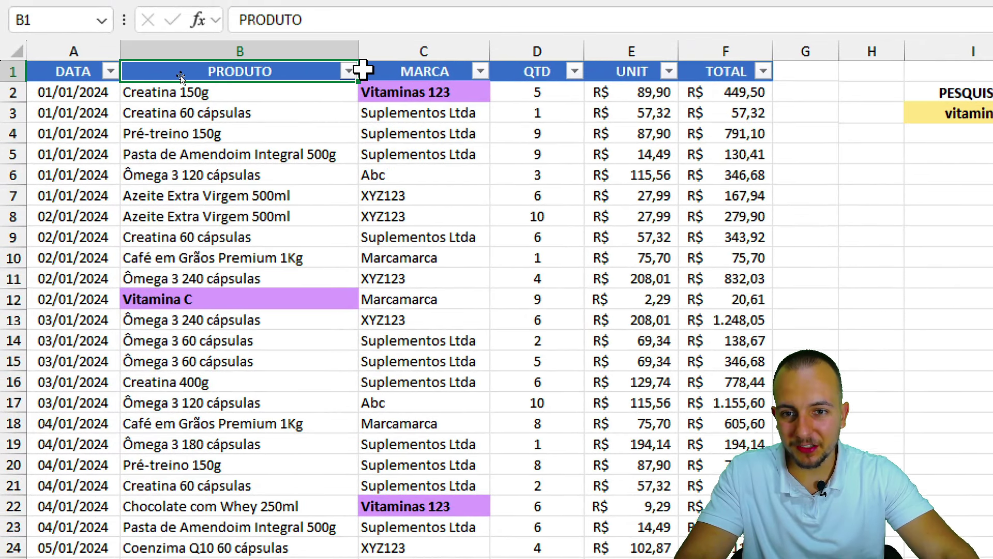
left_click(349, 74)
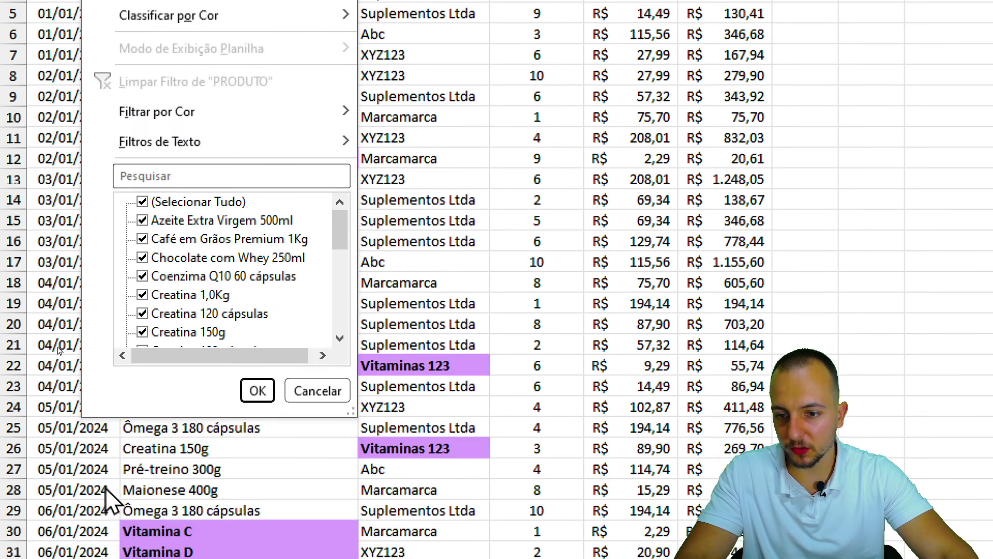
left_click(207, 201)
scroll(227, 269, "down", 1)
scroll(171, 279, "down", 1)
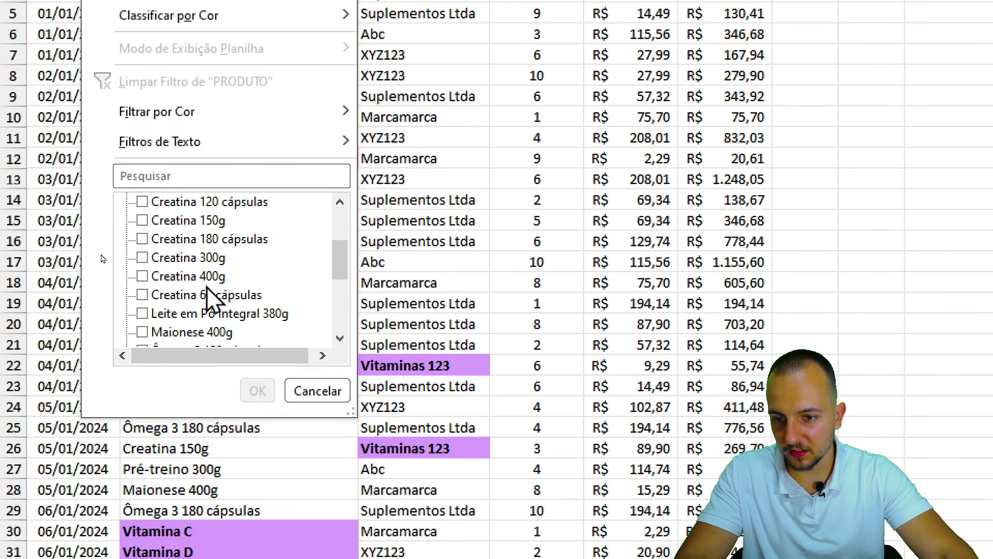
left_click(199, 279)
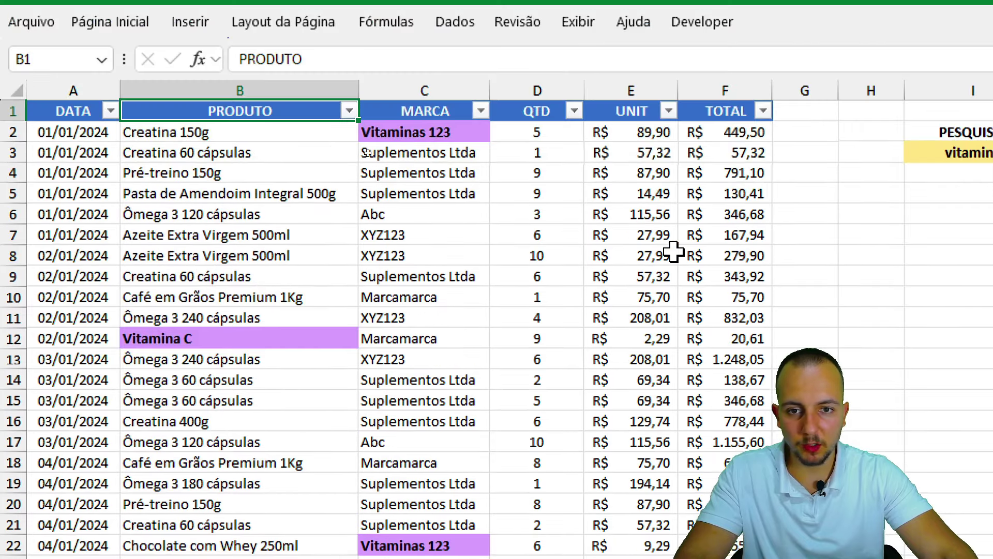
Change the search term to cápsula and scroll through the results.
left_click(570, 151)
type("cápsula")
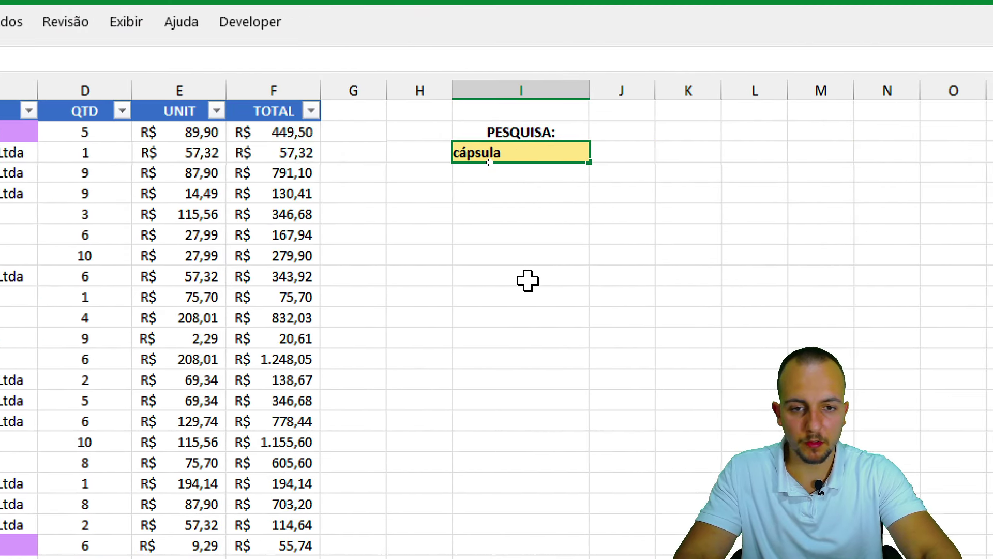
key("Return")
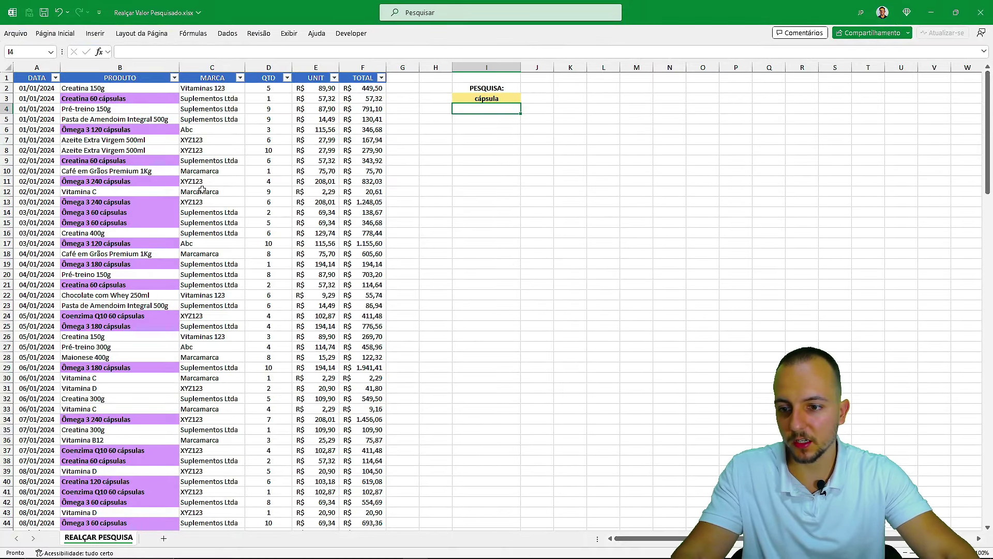
scroll(203, 190, "down", 5)
scroll(202, 190, "down", 3)
scroll(200, 193, "up", 8)
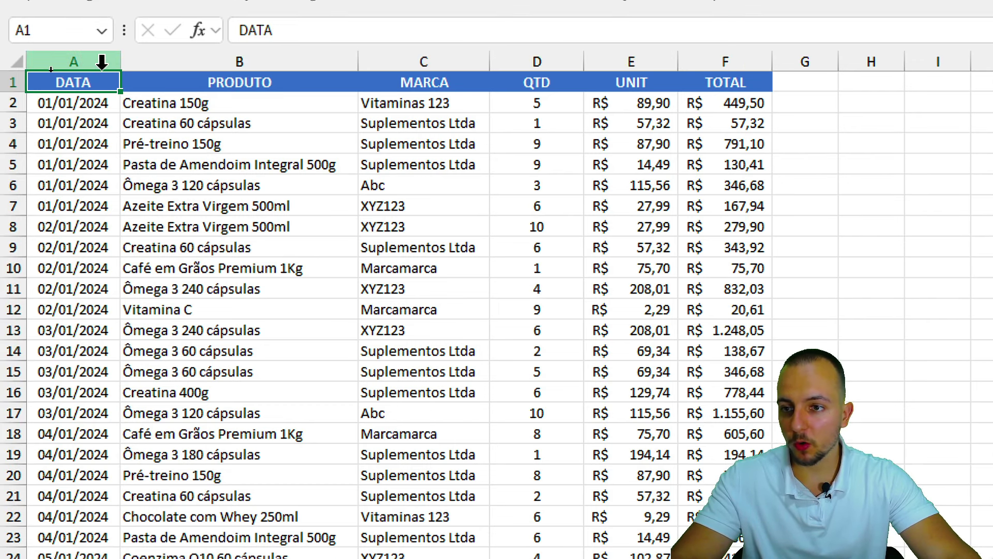
left_click(122, 61)
left_click(461, 72)
left_click(517, 82)
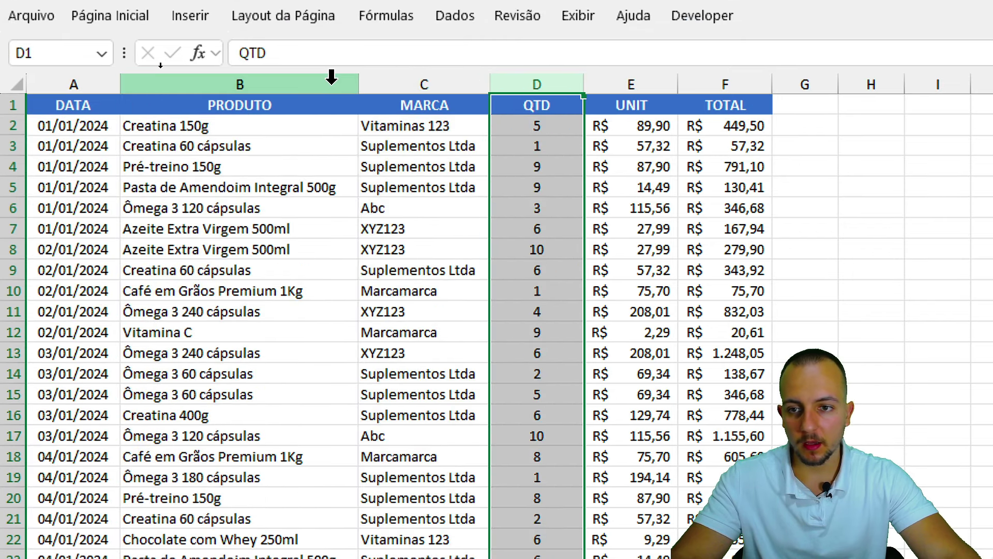
left_click(341, 83)
left_click(385, 83)
left_click(521, 83)
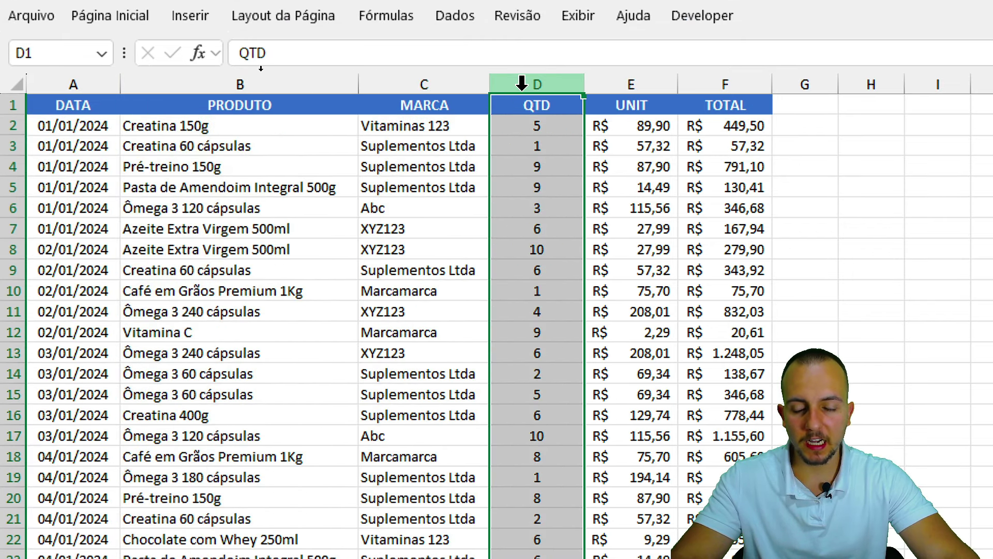
left_click_drag(93, 83, 724, 82)
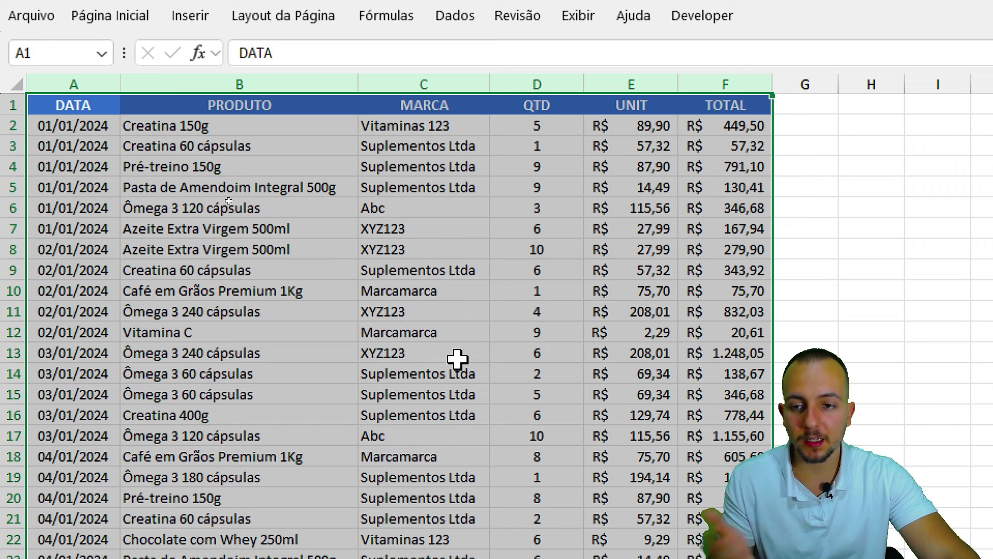
left_click(282, 82)
left_click(397, 84)
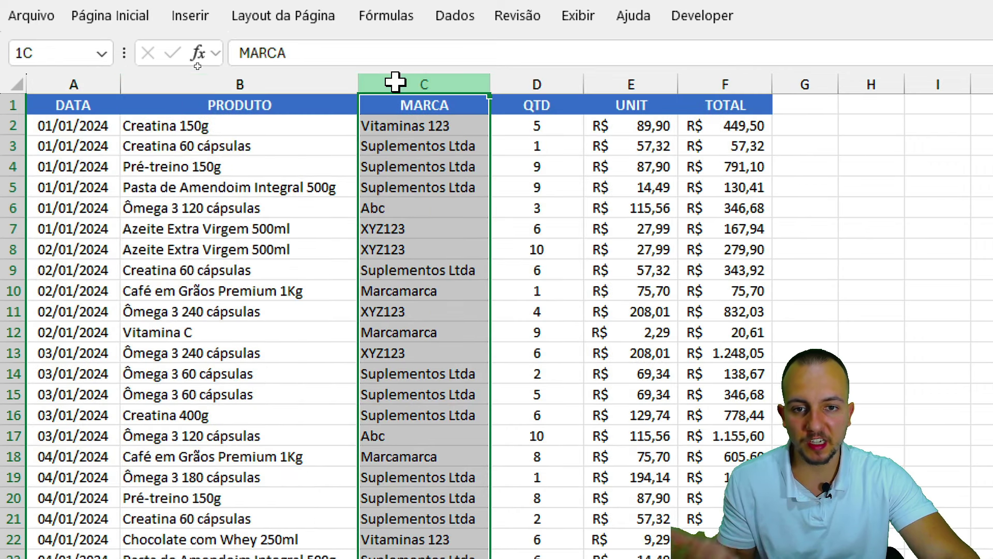
left_click(79, 84)
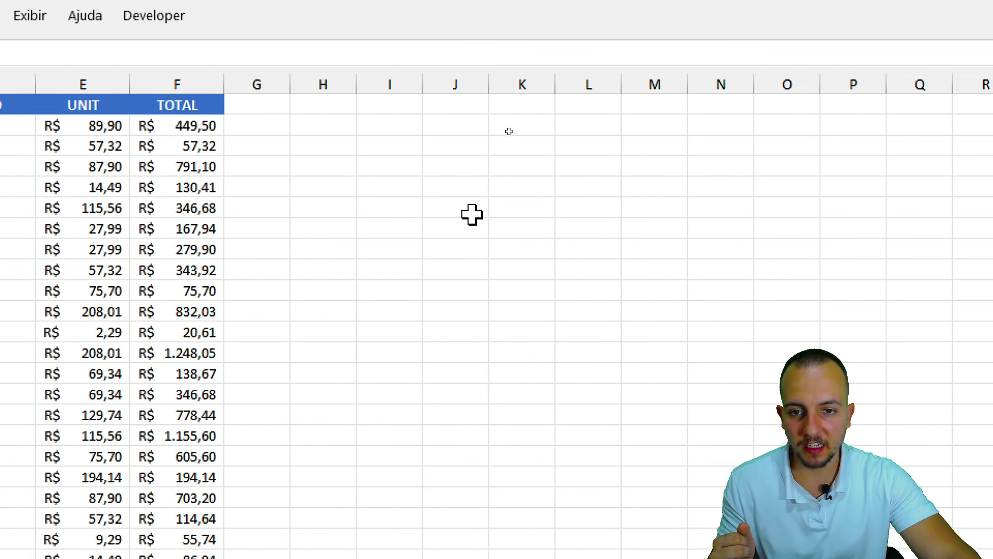
Label cell I2 as PESQUISA: and type Vitamina into I3 below it.
left_click(400, 125)
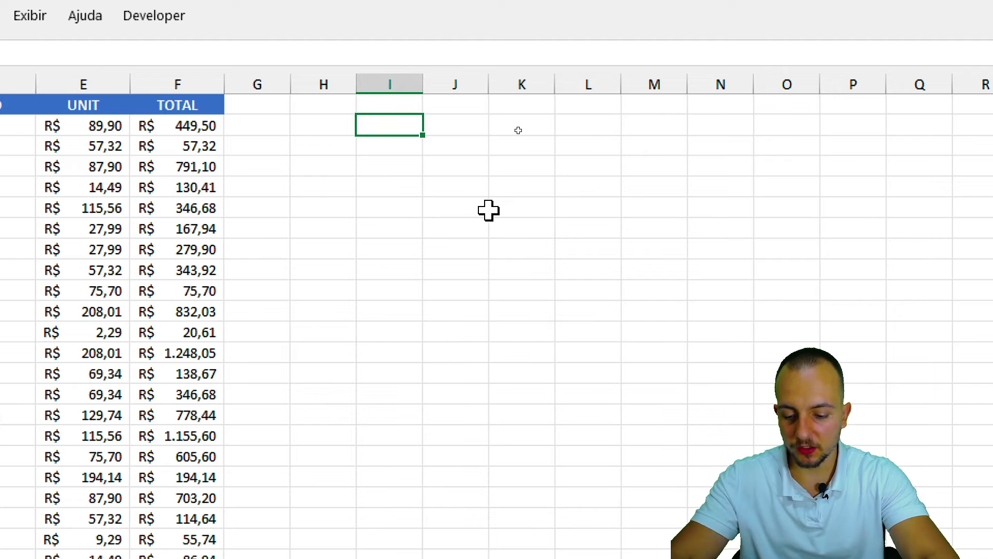
type("PESQUISA:")
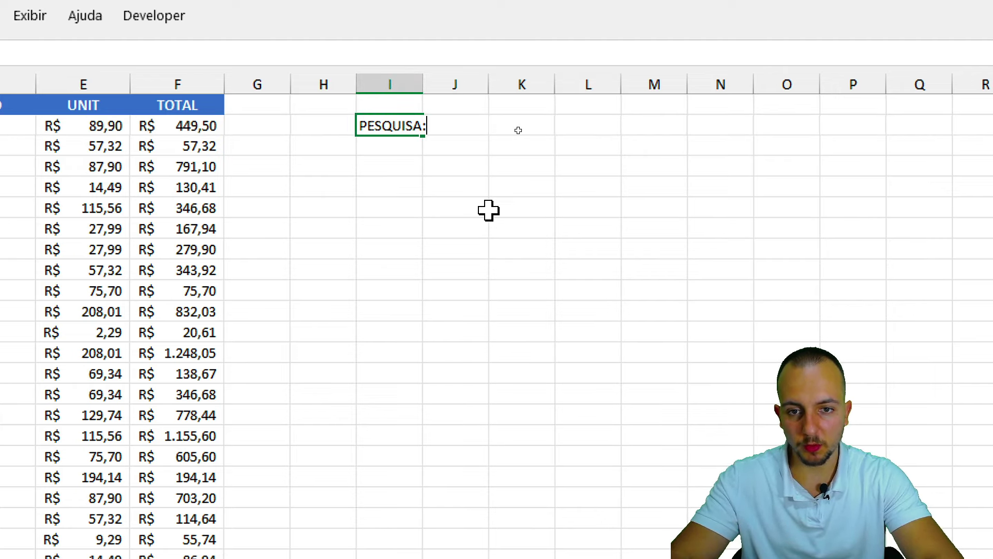
key("Return")
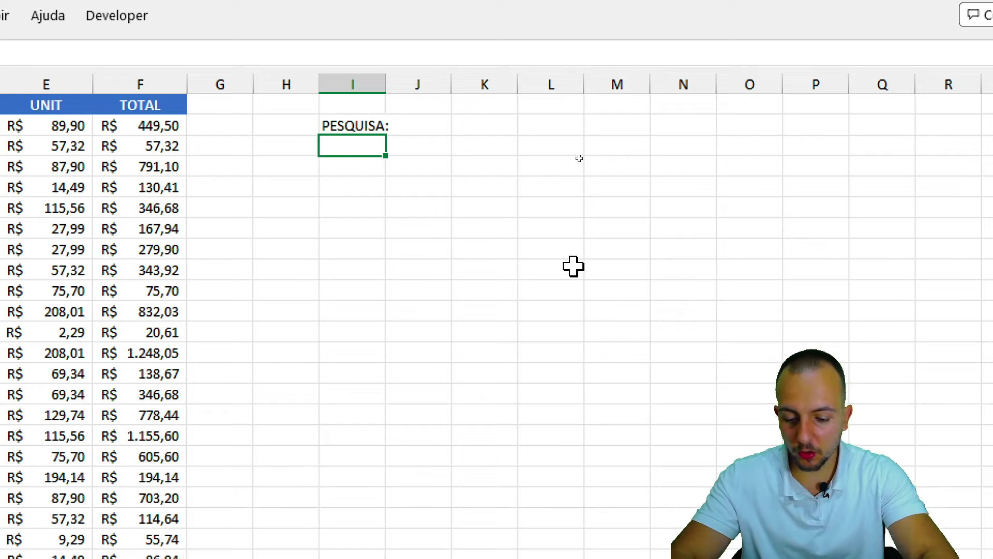
type("Vitamina")
key("Return")
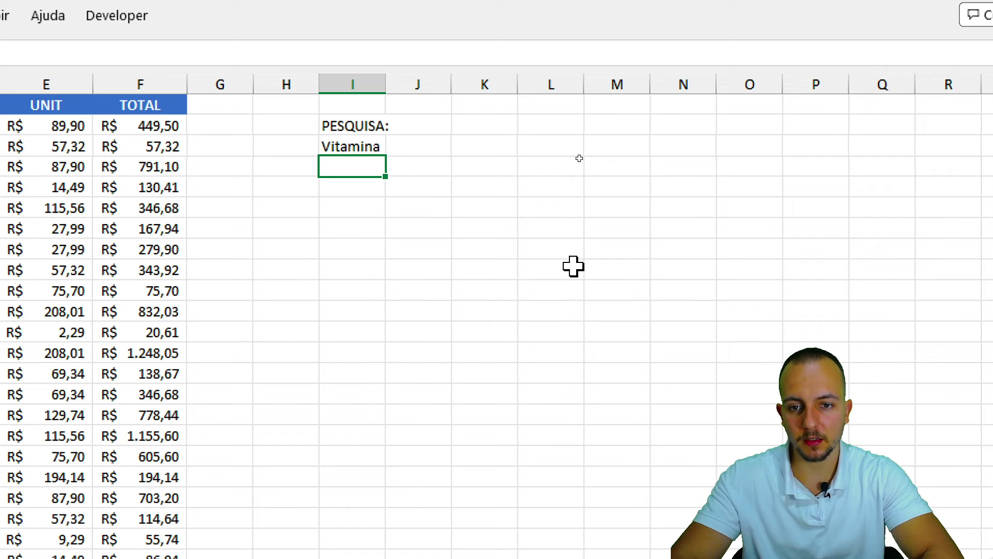
Widen column I and make I2:I3 bold, centred horizontally and vertically.
left_click_drag(386, 84, 456, 84)
left_click_drag(383, 125, 368, 148)
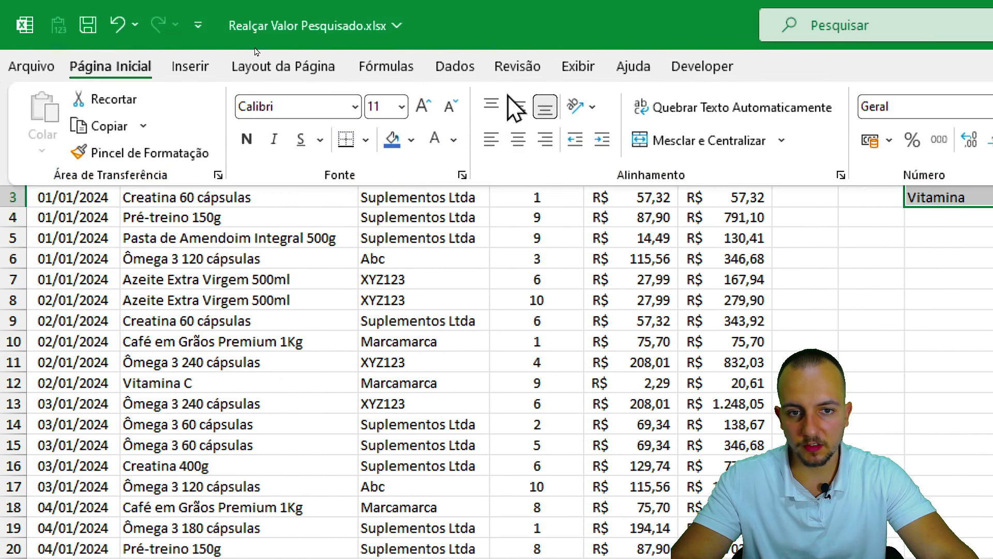
left_click(517, 106)
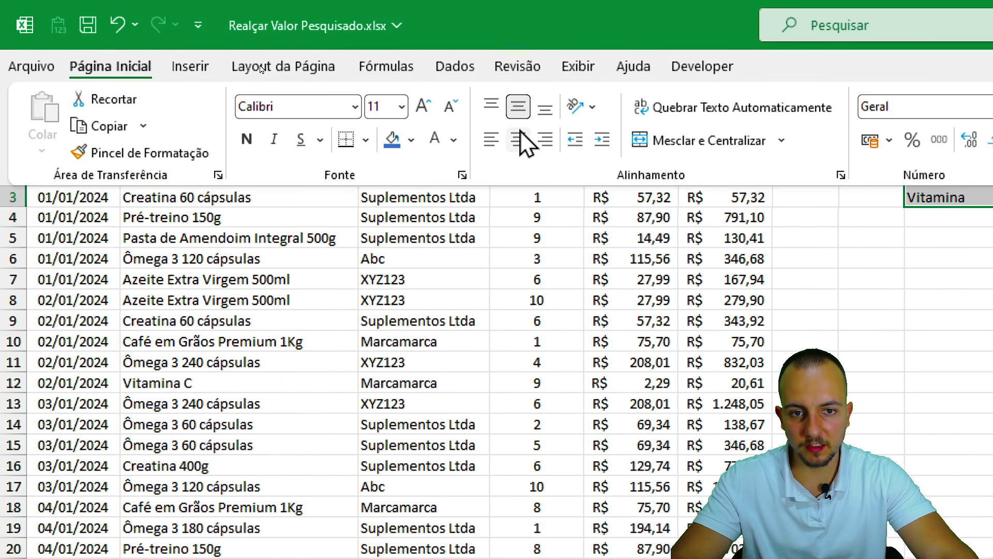
left_click(518, 139)
left_click(247, 139)
left_click(606, 300)
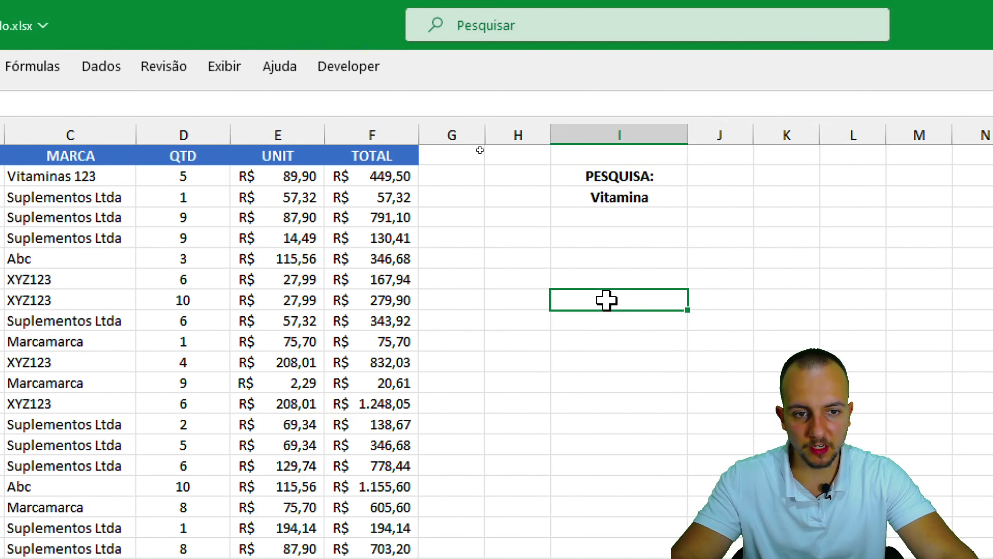
Fill the search cell I3 light yellow.
left_click(671, 178)
left_click(614, 197)
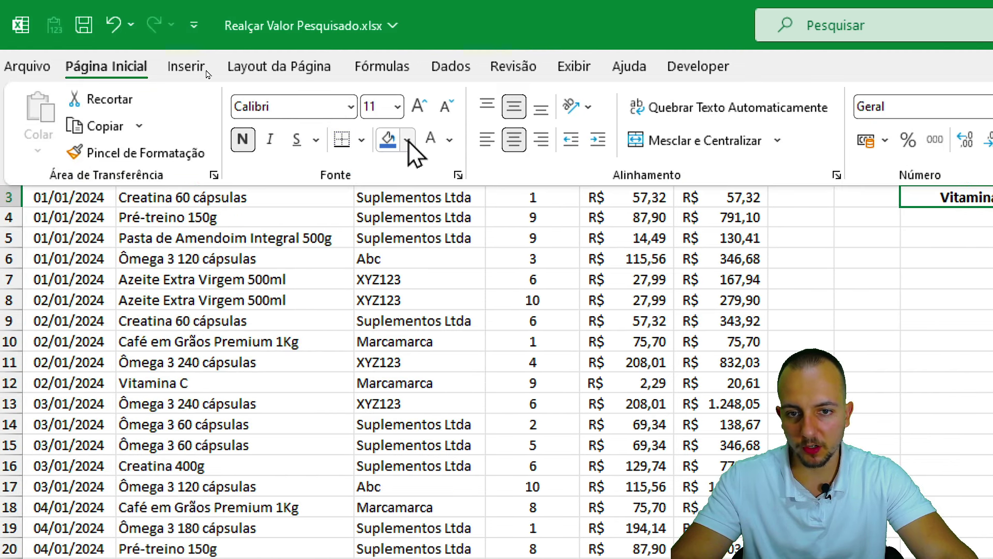
left_click(409, 139)
left_click(511, 239)
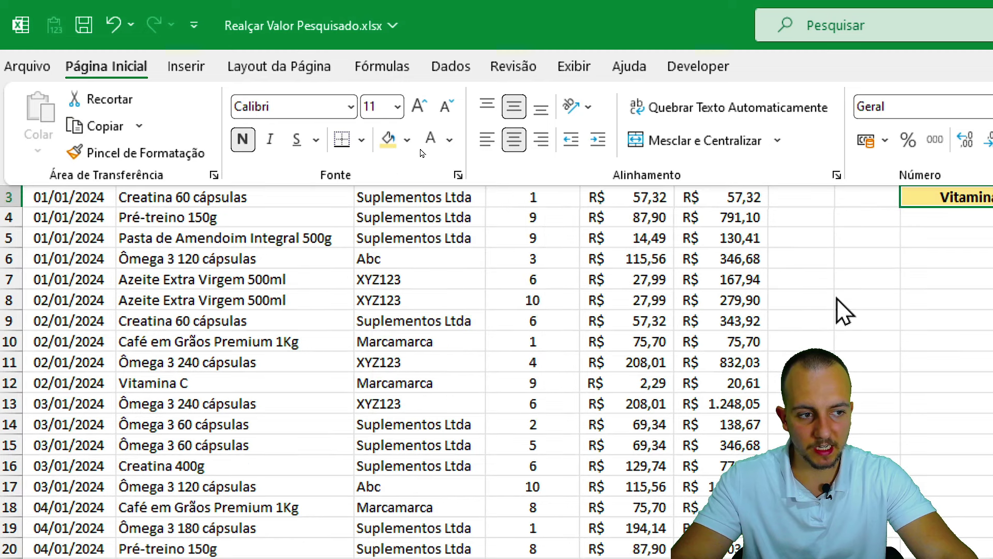
left_click(871, 279)
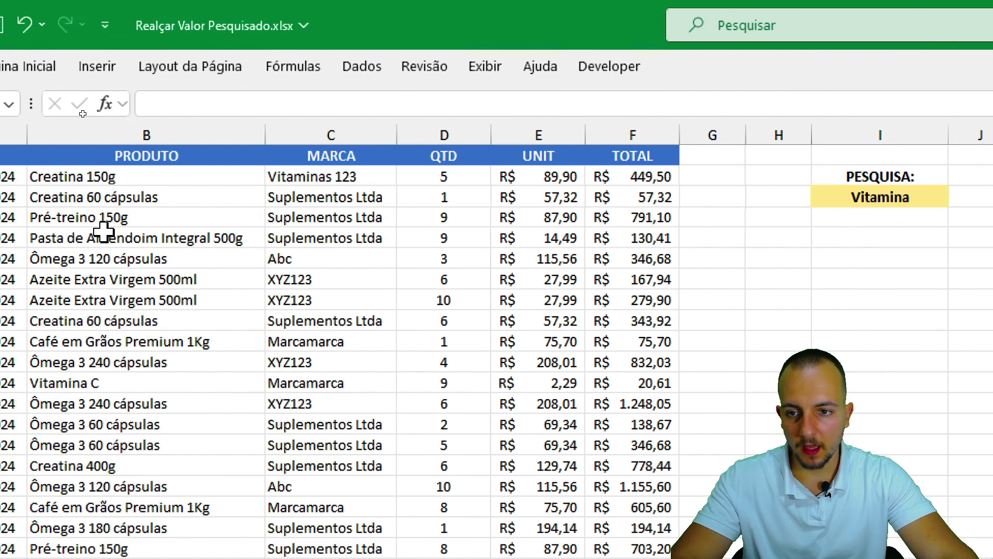
Select columns A–F of the sales table and open Formatação Condicional on Página Inicial.
left_click_drag(73, 133, 687, 149)
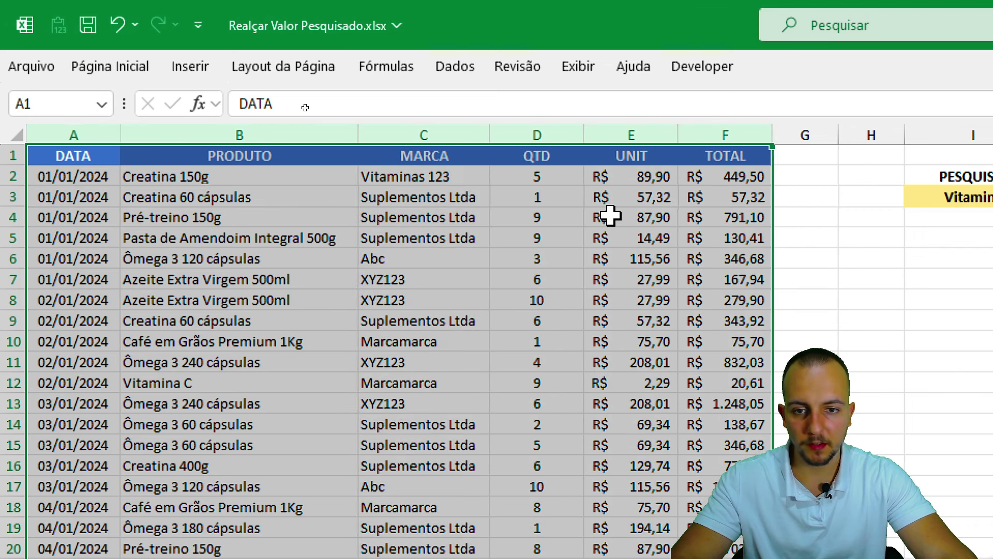
left_click(92, 71)
left_click(617, 146)
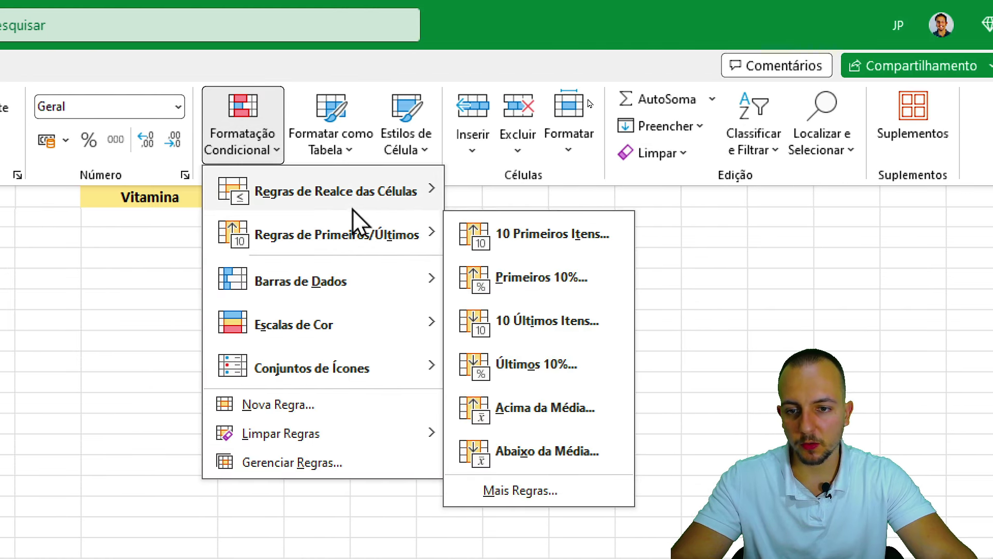
mouse_move(168, 136)
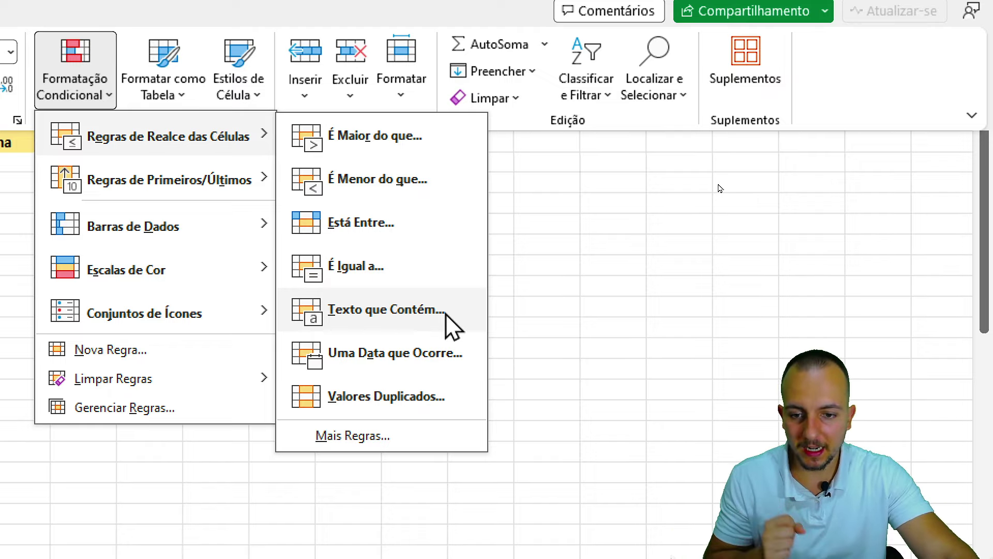
Create a Texto que Contém rule that matches the value in =$I$3.
left_click(407, 310)
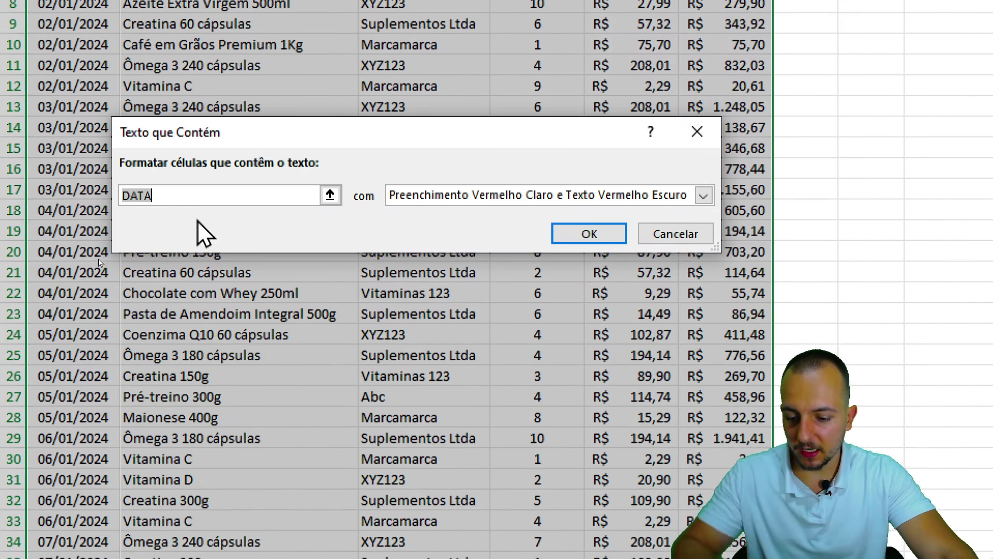
mouse_move(318, 170)
left_mouse_down()
mouse_move(125, 161)
mouse_move(373, 218)
mouse_move(285, 147)
left_mouse_up()
left_click_drag(362, 150, 497, 95)
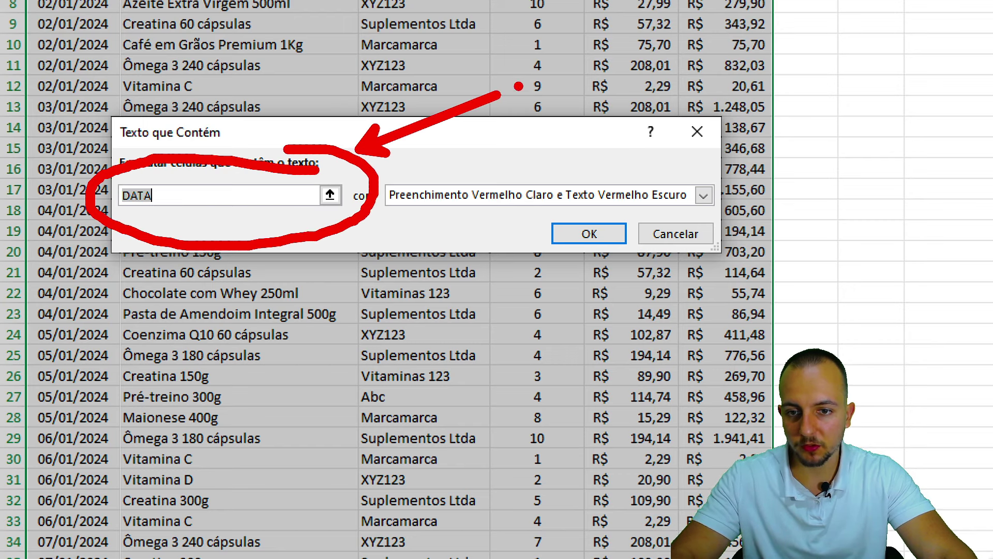
key("Escape")
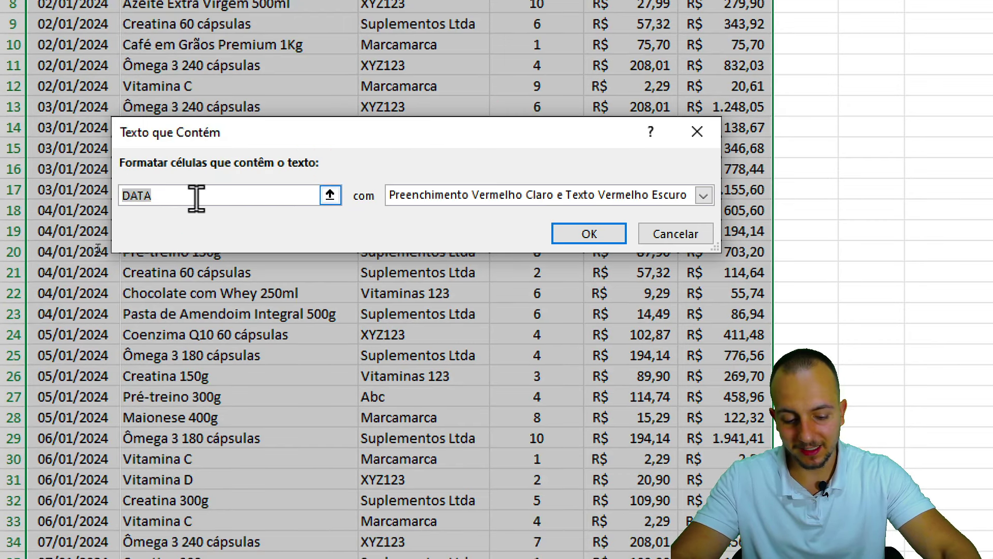
key("BackSpace")
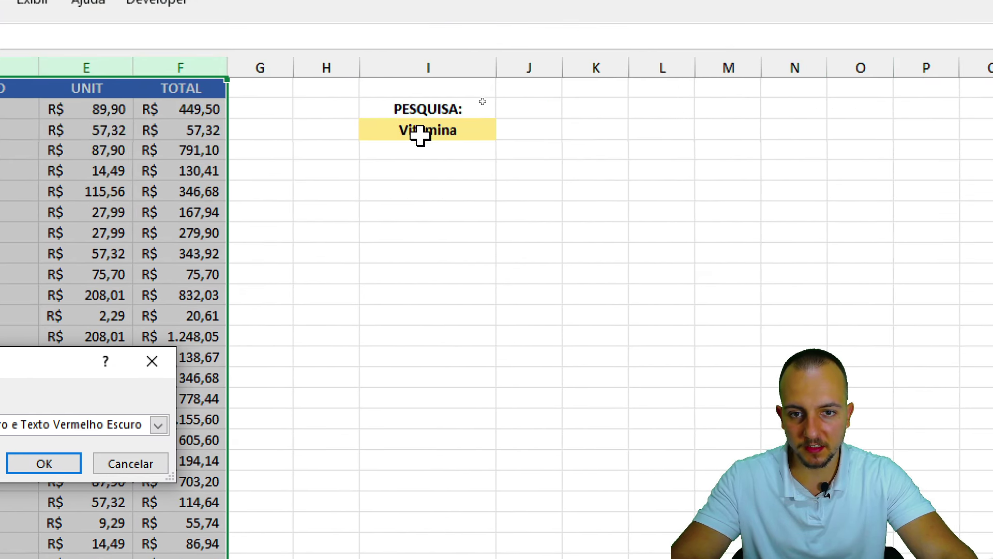
left_click(439, 129)
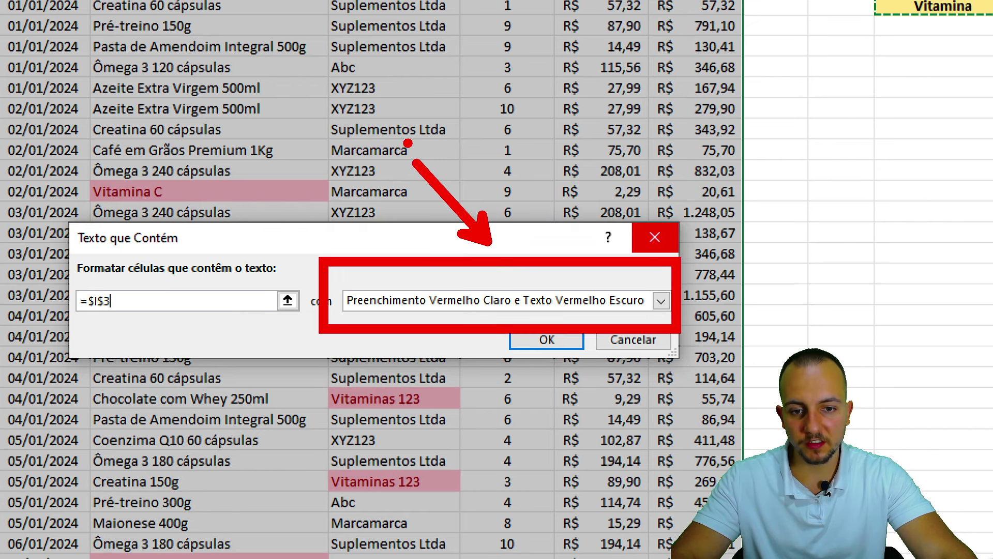
left_click(467, 301)
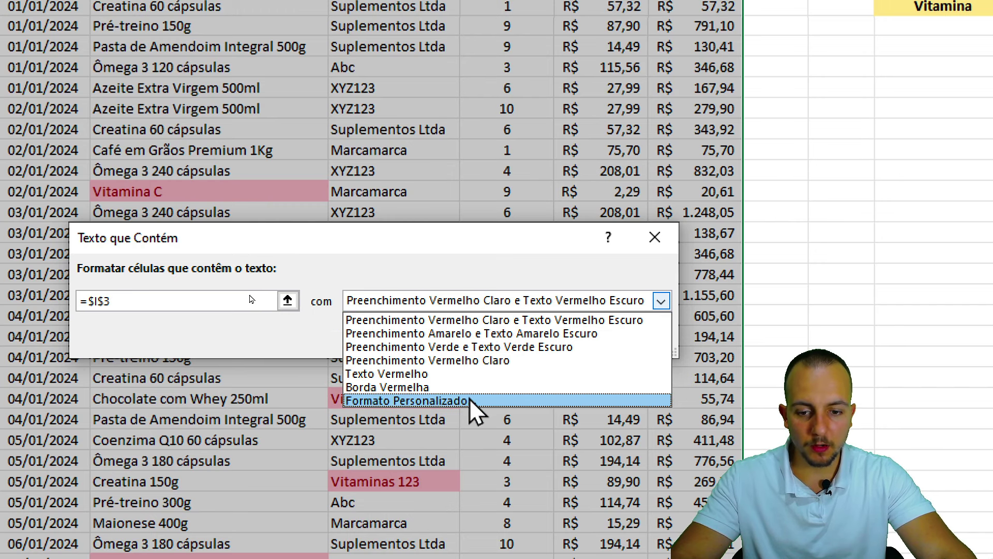
Start a Formato Personalizado with bold black font for the highlight.
left_click(382, 399)
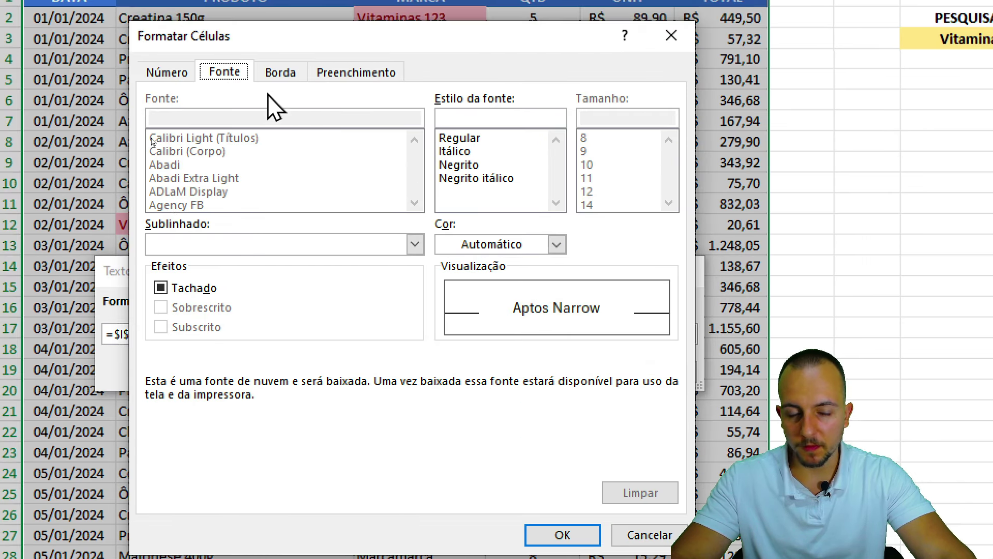
left_click(465, 165)
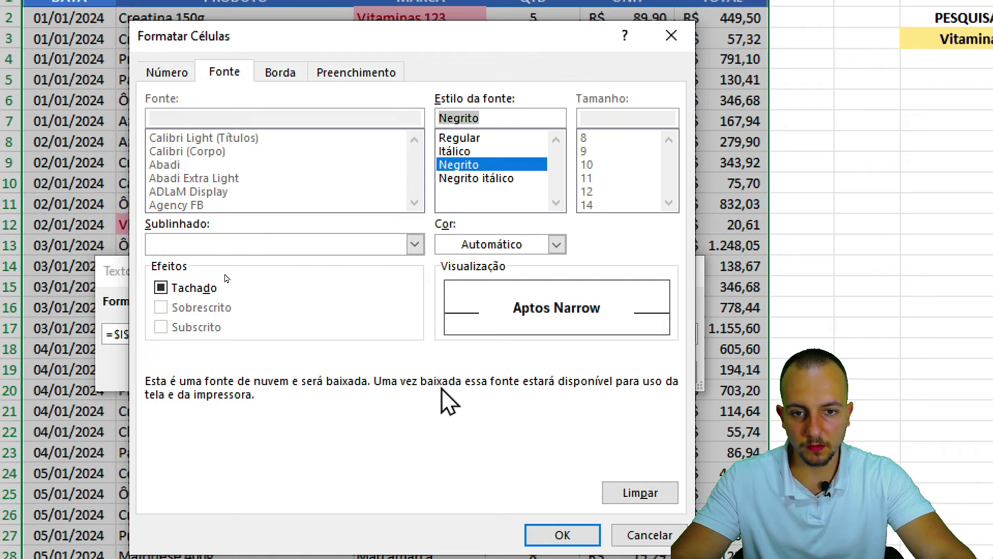
left_click(481, 154)
left_click(473, 162)
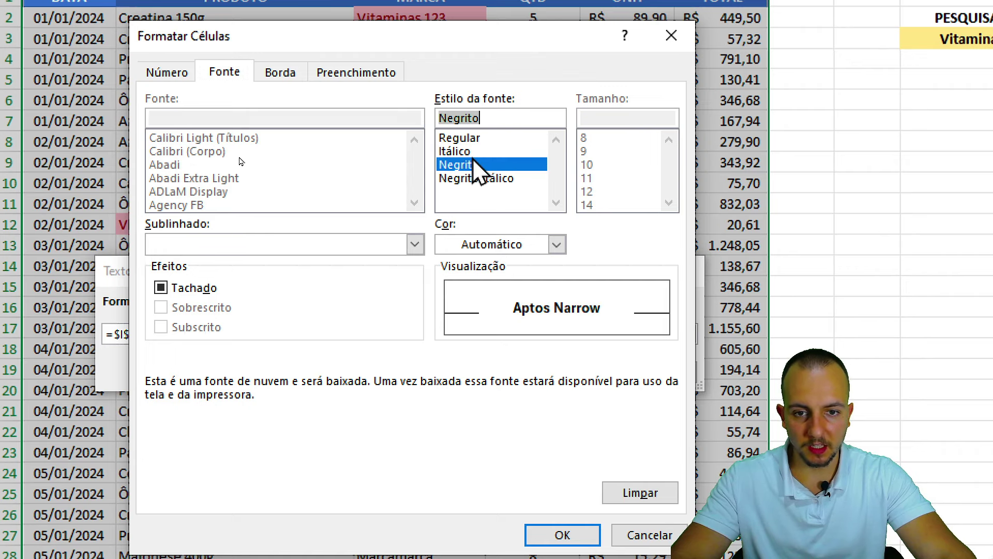
left_click(493, 138)
left_click(471, 164)
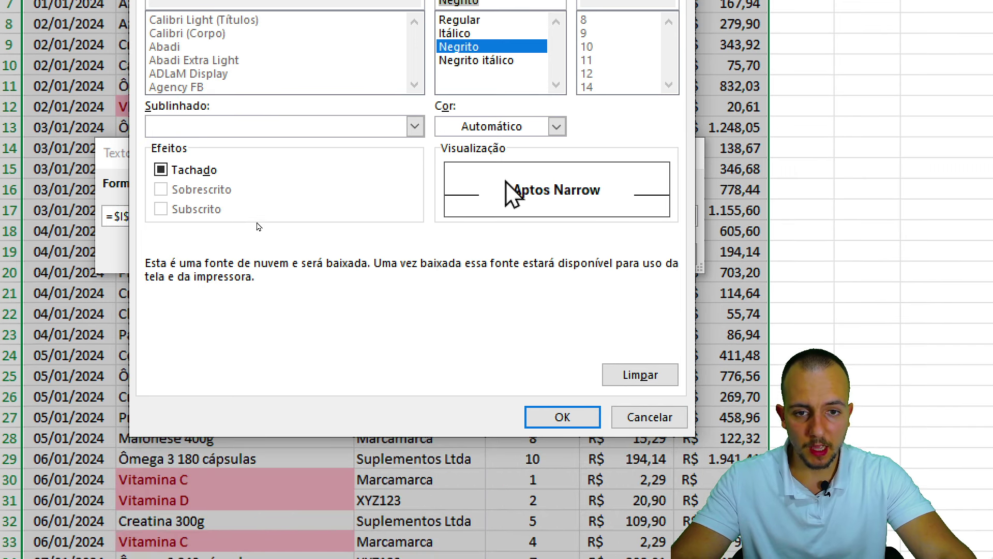
left_click(524, 243)
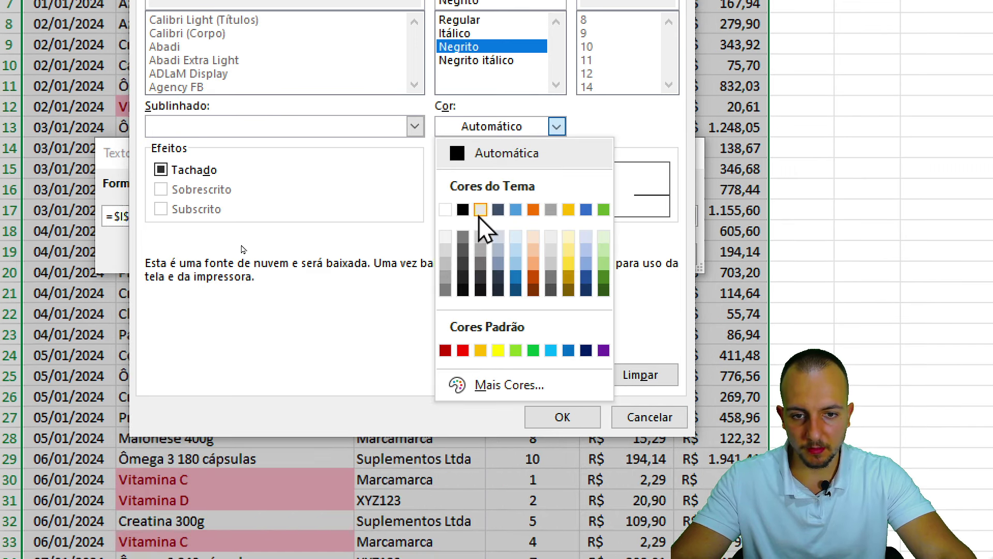
left_click(463, 210)
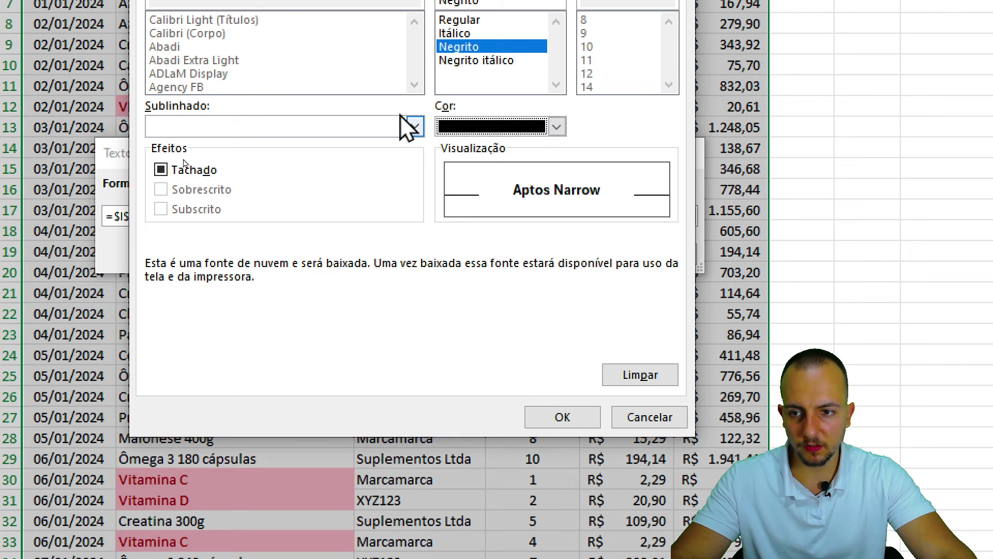
Set a custom light purple fill via Mais Cores and confirm the format.
left_click(368, 127)
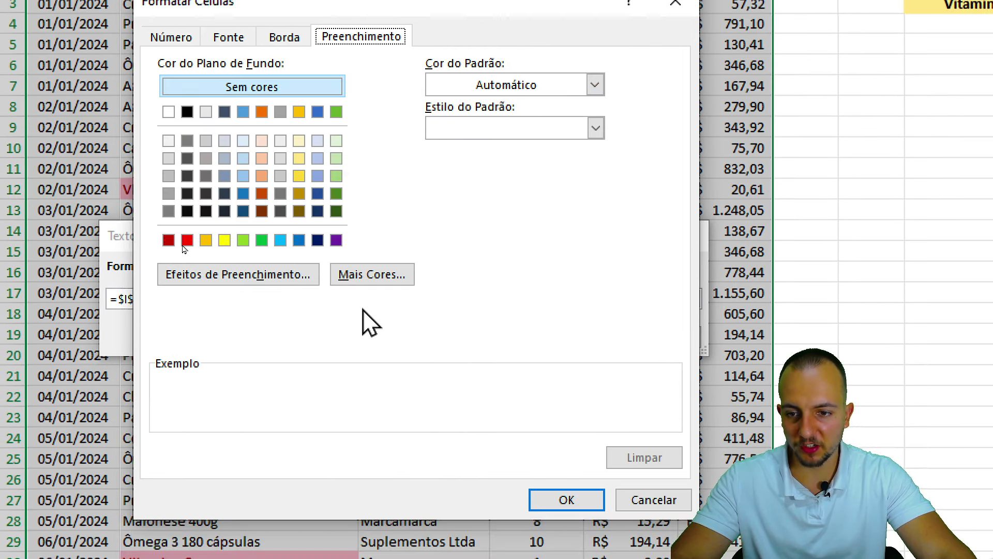
left_click(372, 359)
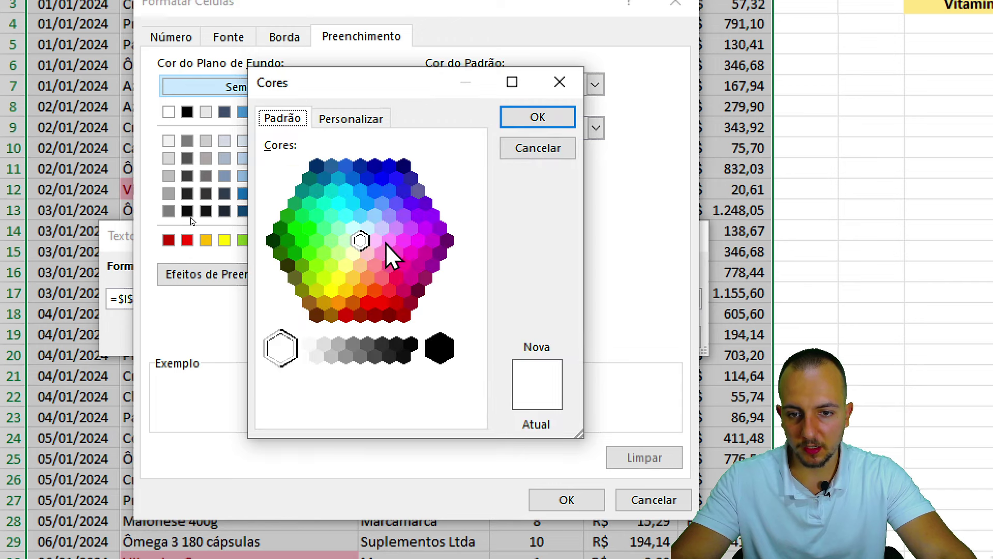
left_click(379, 243)
left_click(390, 241)
left_click(372, 117)
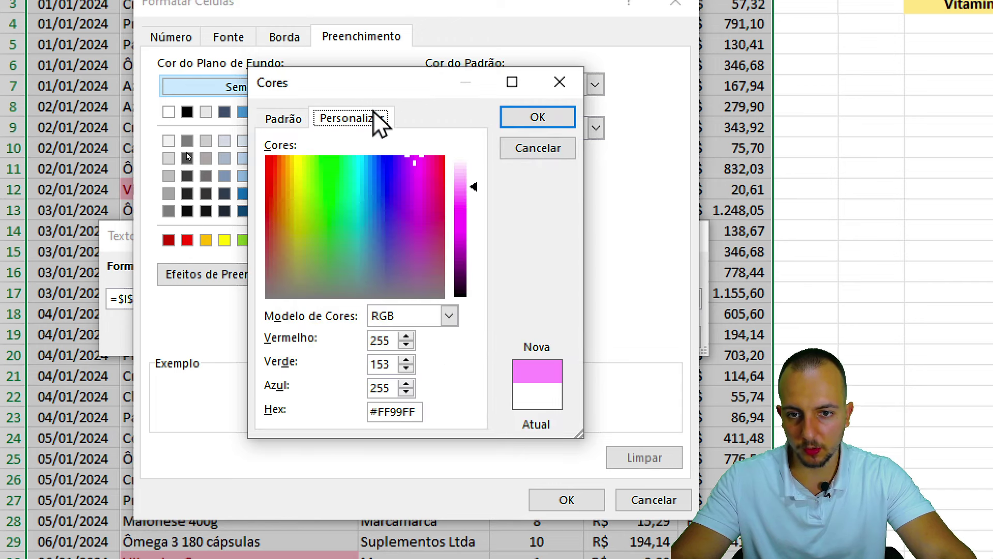
mouse_move(395, 166)
left_mouse_down()
mouse_move(414, 155)
mouse_move(400, 164)
left_mouse_up()
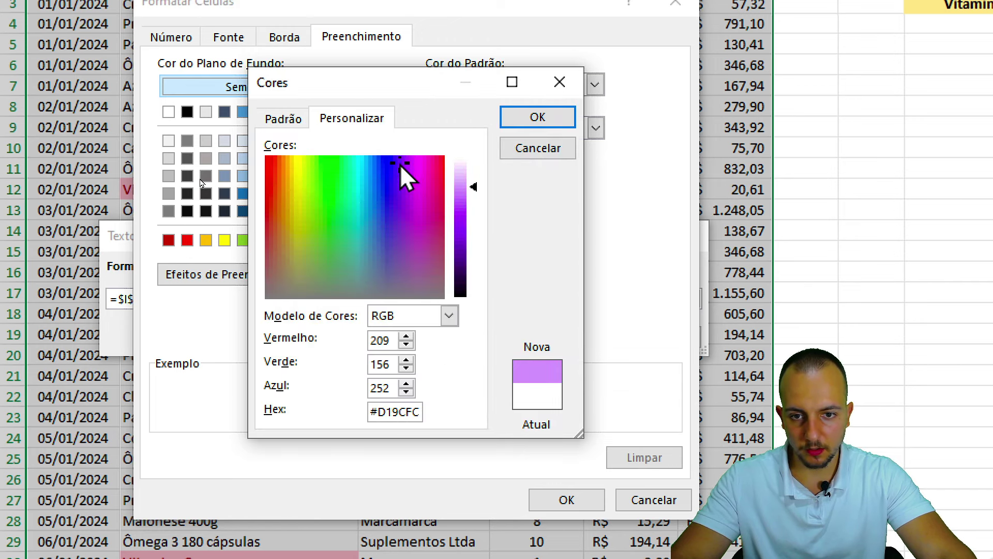
mouse_move(473, 186)
left_mouse_down()
mouse_move(468, 197)
mouse_move(460, 185)
left_mouse_up()
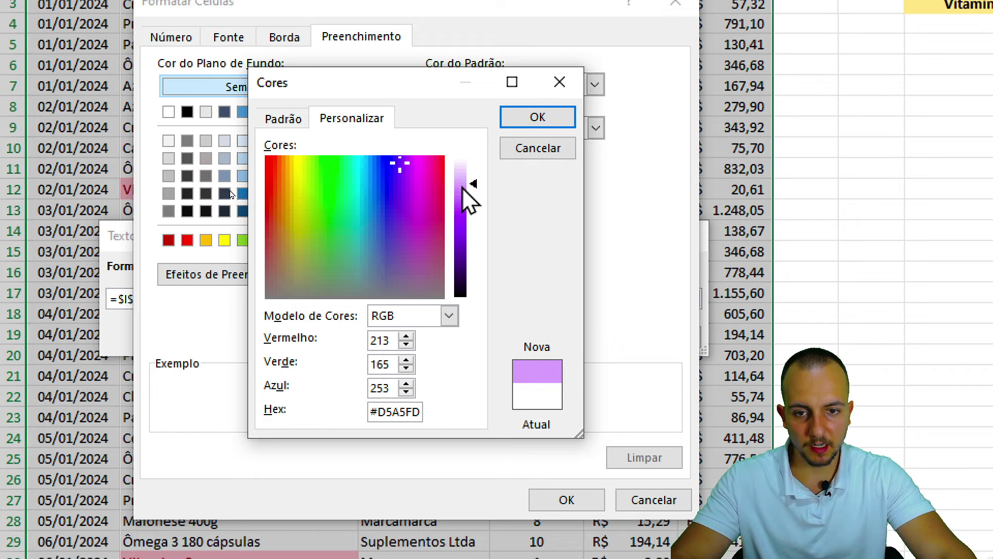
left_click(538, 118)
left_click(567, 498)
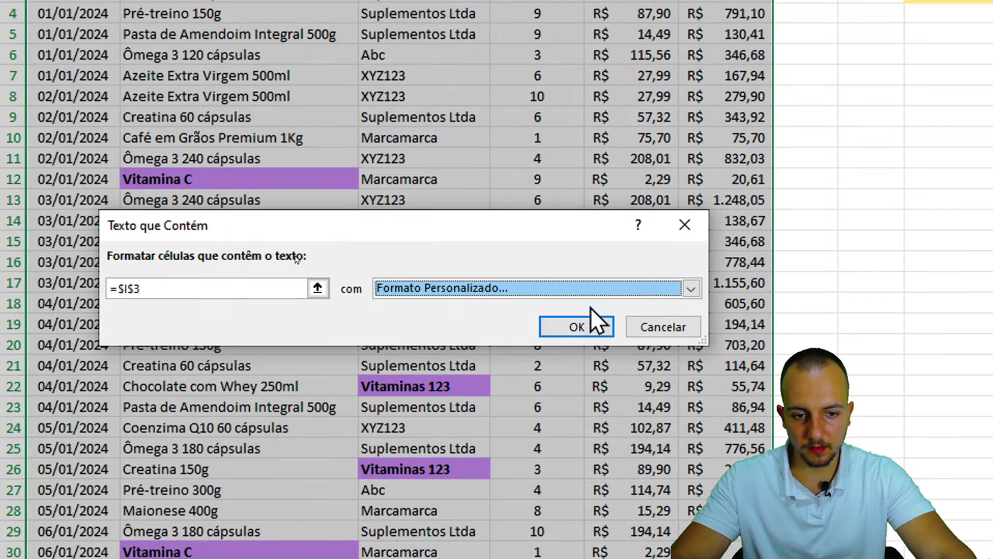
left_click(578, 329)
left_click(561, 407)
scroll(539, 465, "down", 2)
scroll(538, 460, "down", 2)
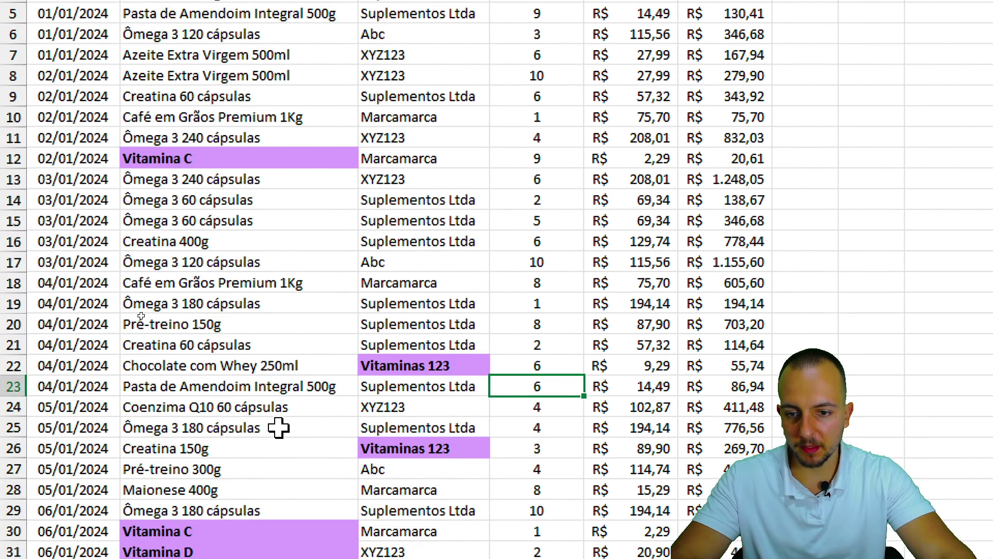
scroll(266, 317, "down", 3)
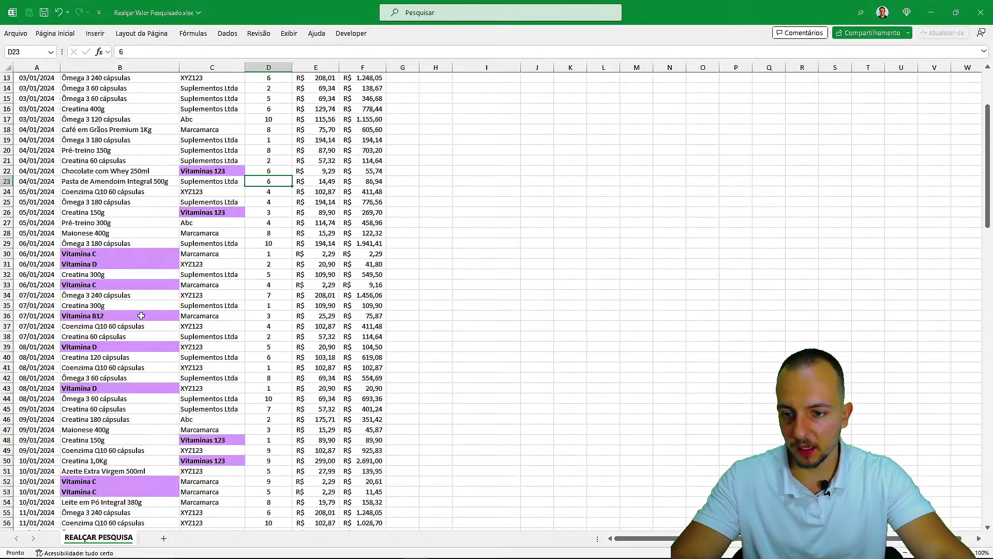
scroll(265, 317, "down", 5)
scroll(266, 317, "down", 5)
scroll(156, 221, "down", 5)
scroll(156, 221, "down", 6)
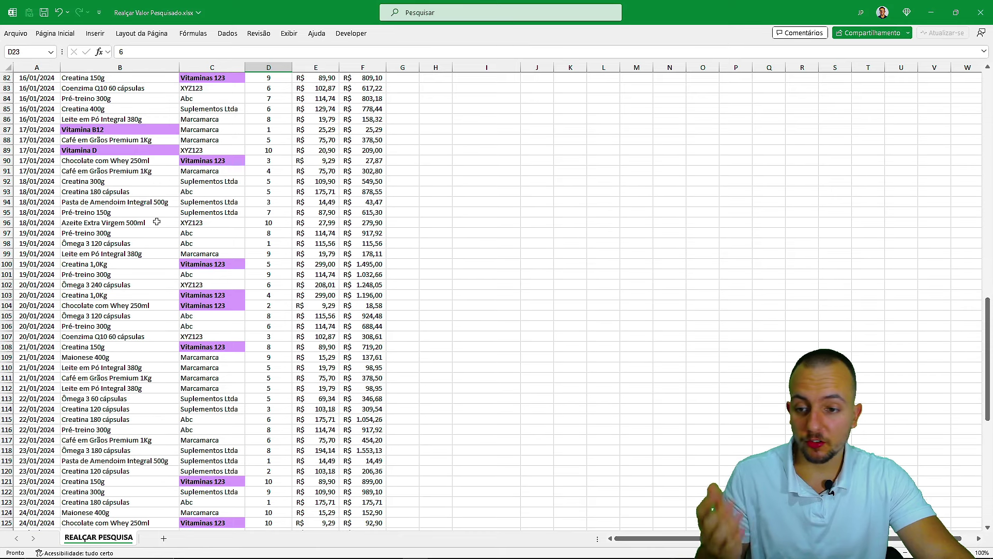
scroll(156, 222, "down", 3)
scroll(156, 221, "down", 4)
scroll(157, 222, "down", 5)
scroll(157, 222, "up", 6)
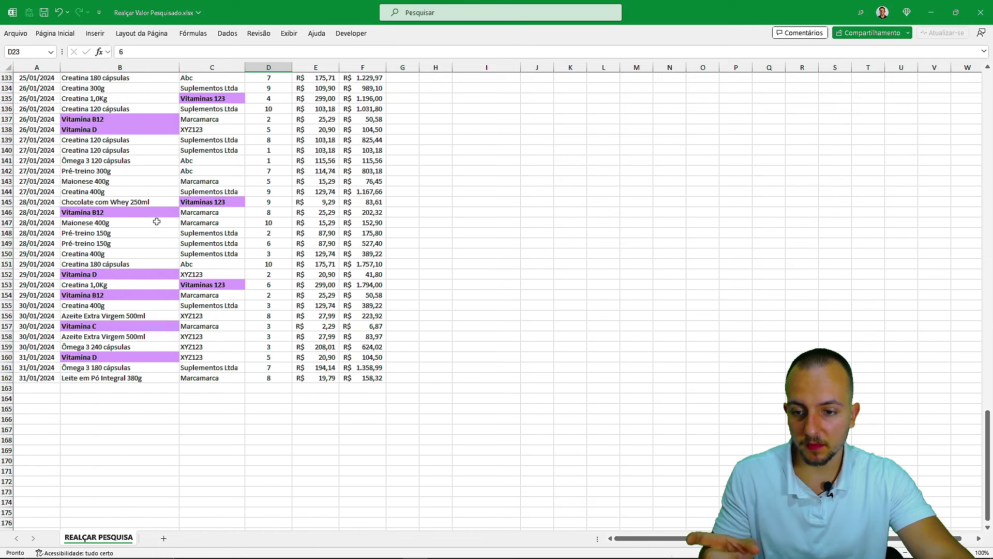
scroll(157, 222, "up", 3)
scroll(156, 222, "up", 3)
scroll(156, 221, "up", 7)
scroll(157, 222, "up", 14)
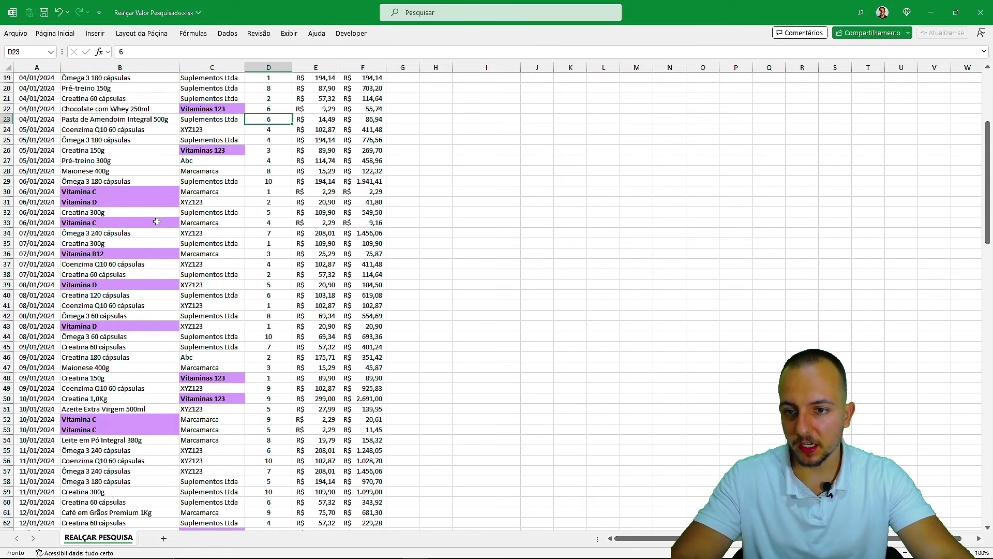
scroll(156, 221, "up", 7)
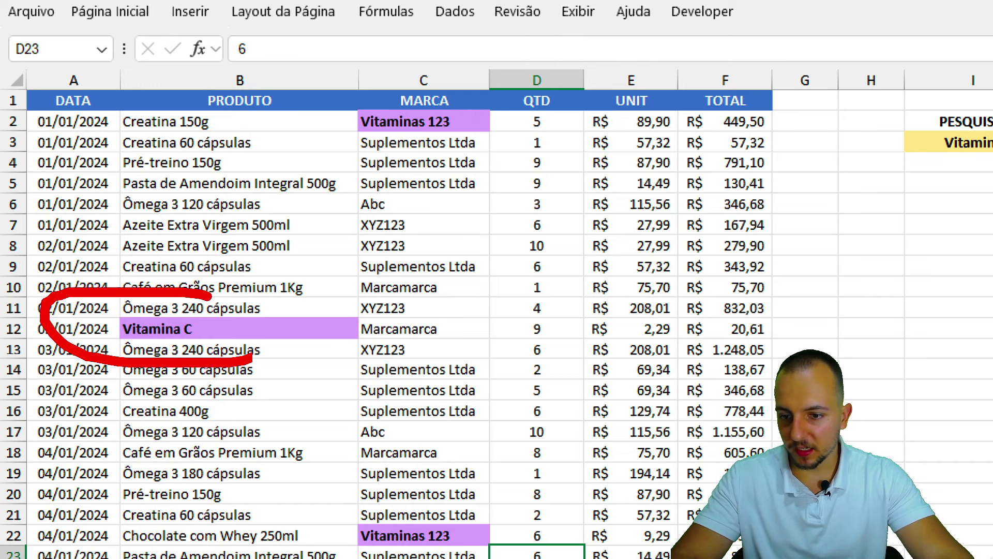
scroll(359, 299, "down", 7)
scroll(359, 299, "down", 1)
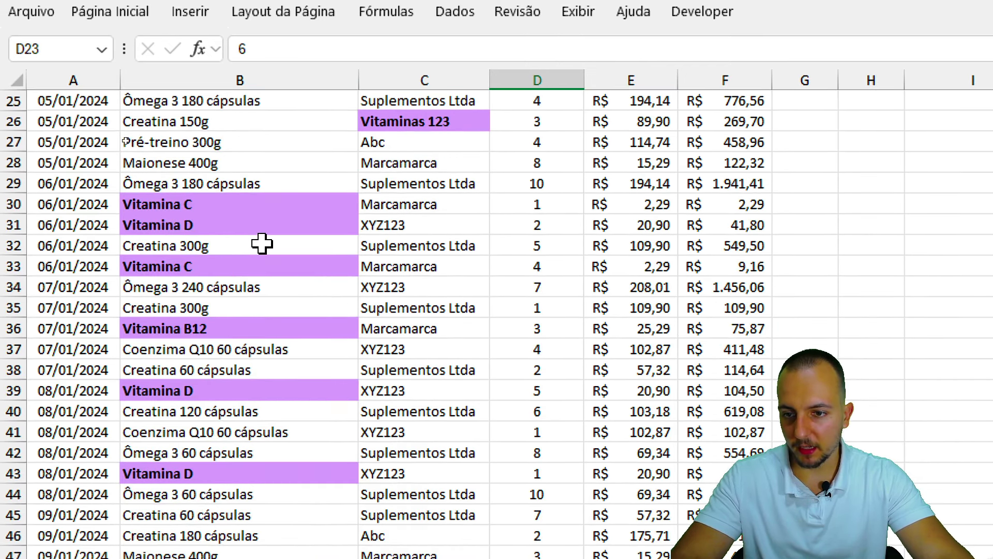
scroll(393, 306, "up", 3)
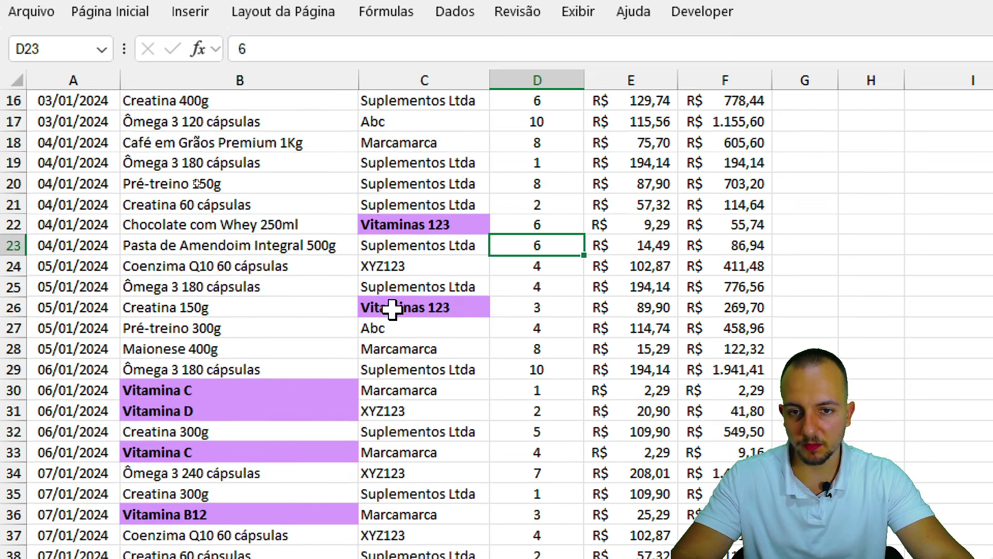
scroll(393, 306, "up", 5)
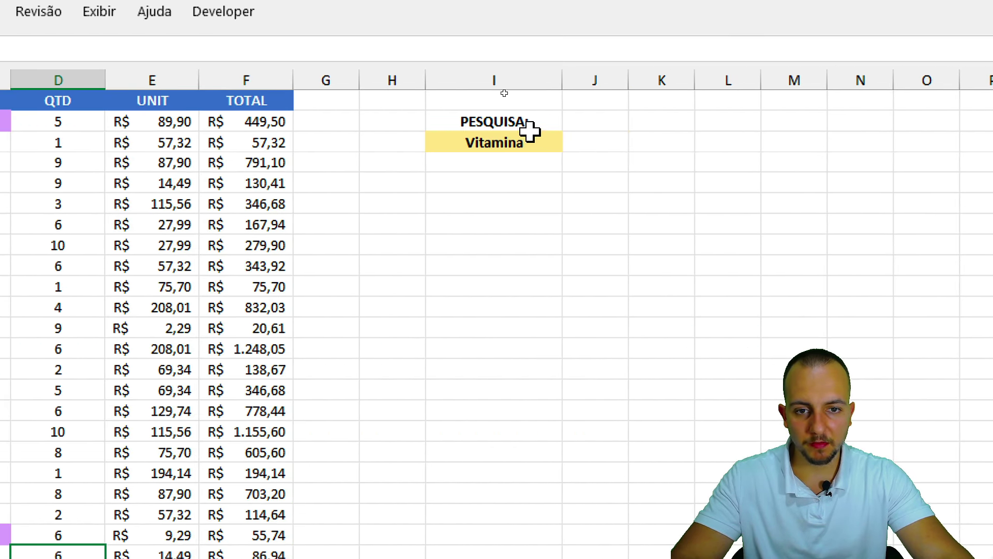
Replace Vitamina with capsula in the search cell and check the table.
left_click(530, 136)
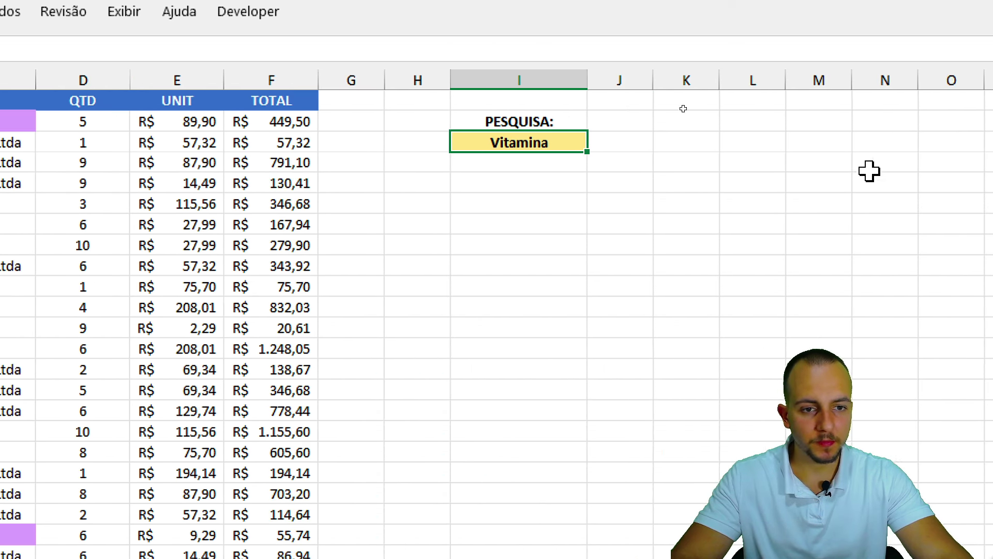
type("caps")
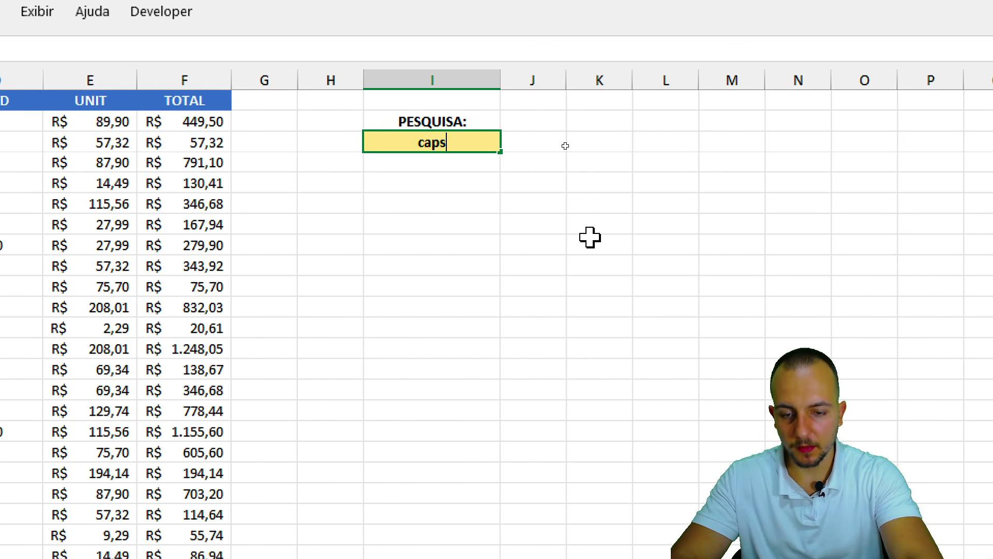
type("ula")
key("Return")
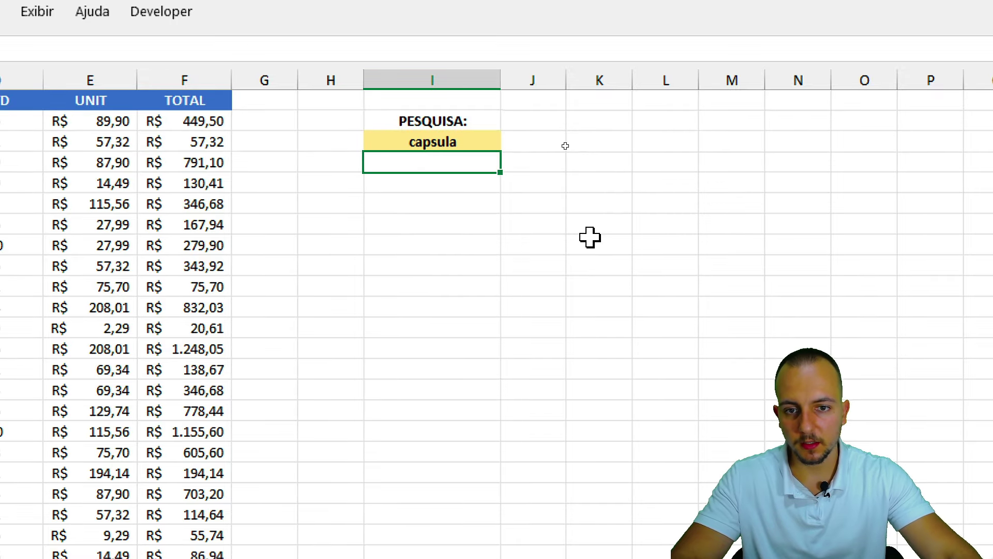
scroll(177, 157, "down", 7)
scroll(178, 159, "up", 7)
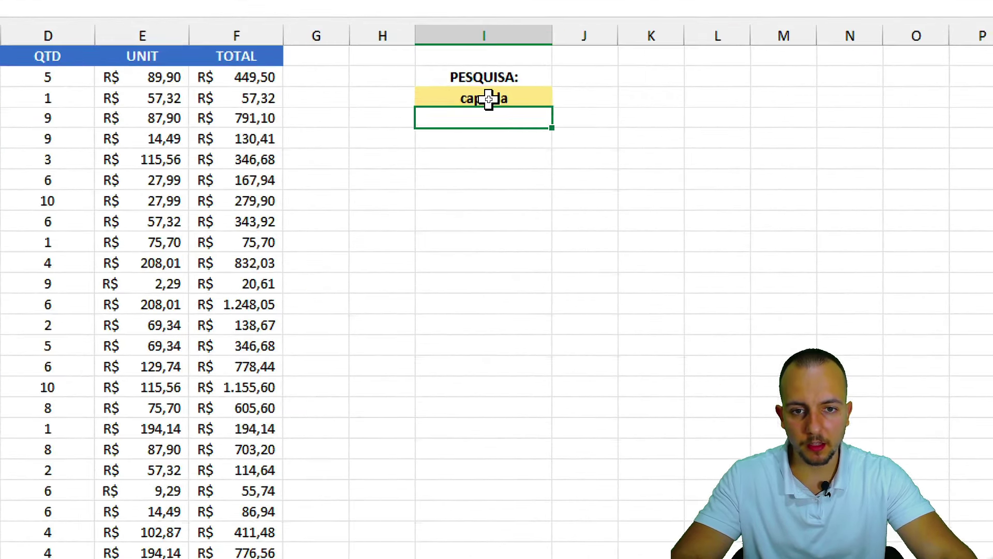
Correct the search word to accented cápsula and scroll through the highlighted capsule products.
left_click(484, 99)
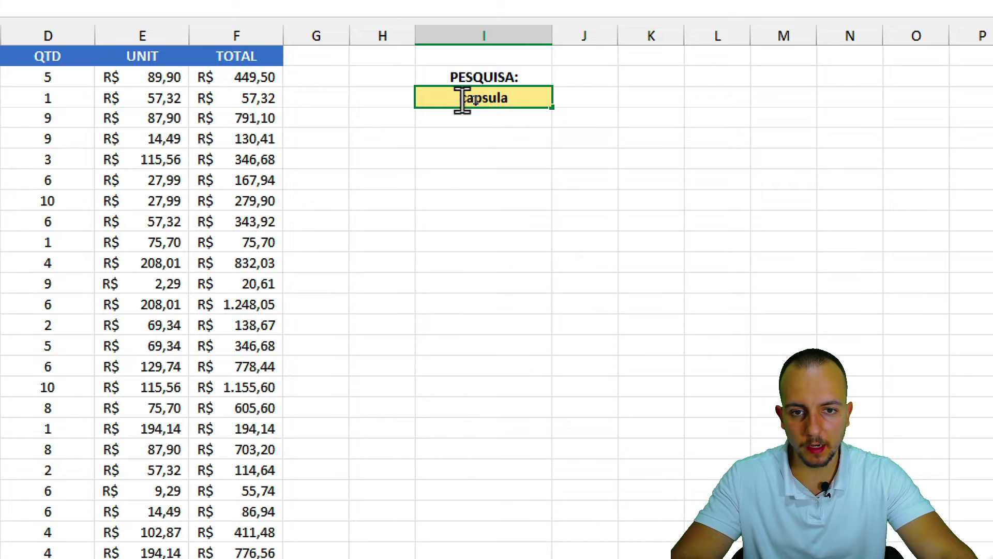
key("Delete")
type("á")
key("Return")
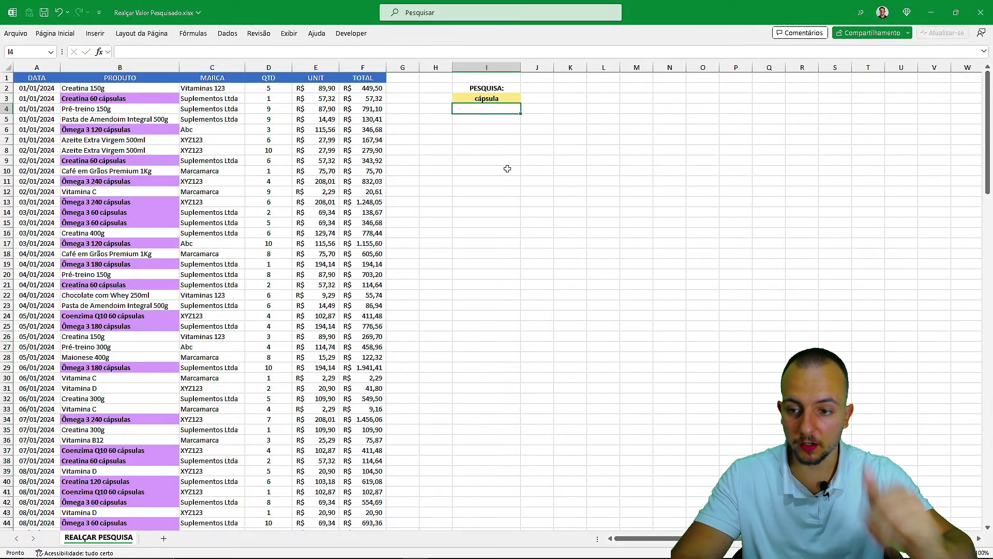
scroll(276, 301, "down", 14)
scroll(276, 301, "down", 8)
scroll(275, 301, "down", 8)
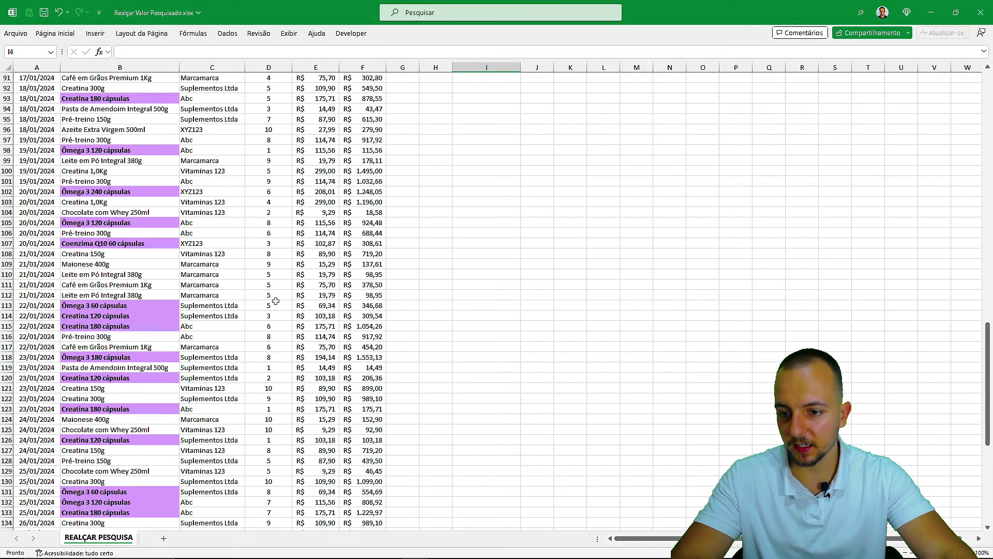
scroll(276, 301, "up", 6)
scroll(277, 294, "up", 8)
scroll(279, 287, "up", 8)
scroll(281, 280, "up", 8)
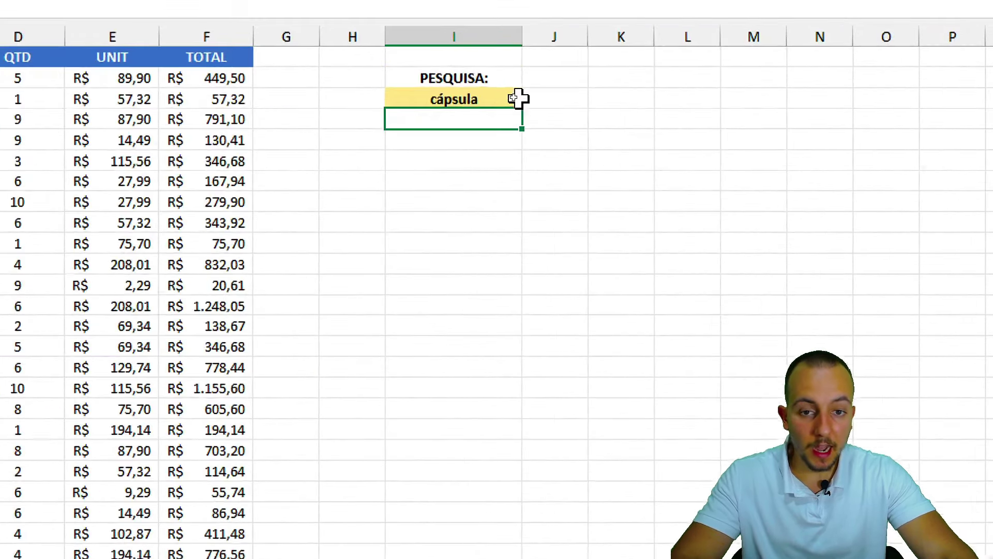
left_click(513, 98)
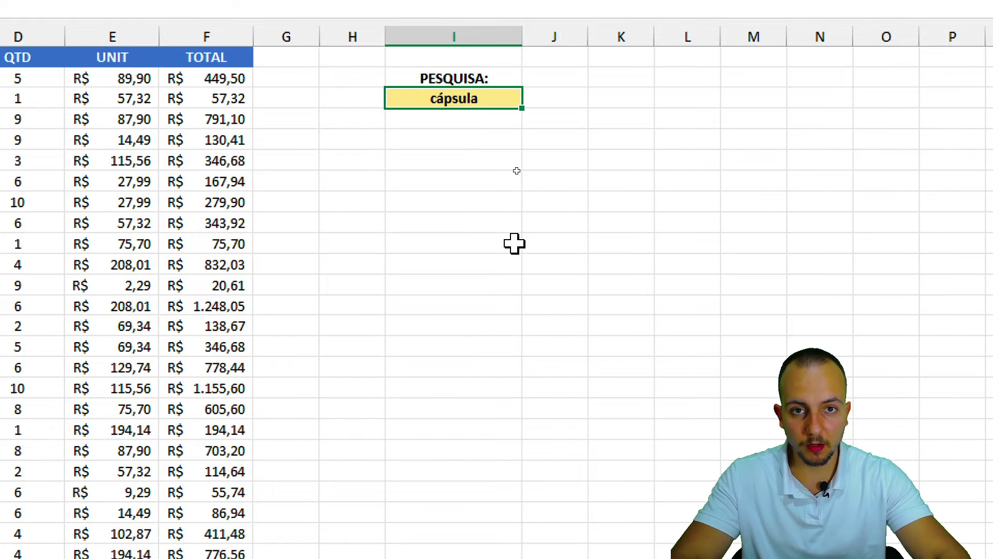
Delete the word in search cell I3 and leave it empty.
key("Delete")
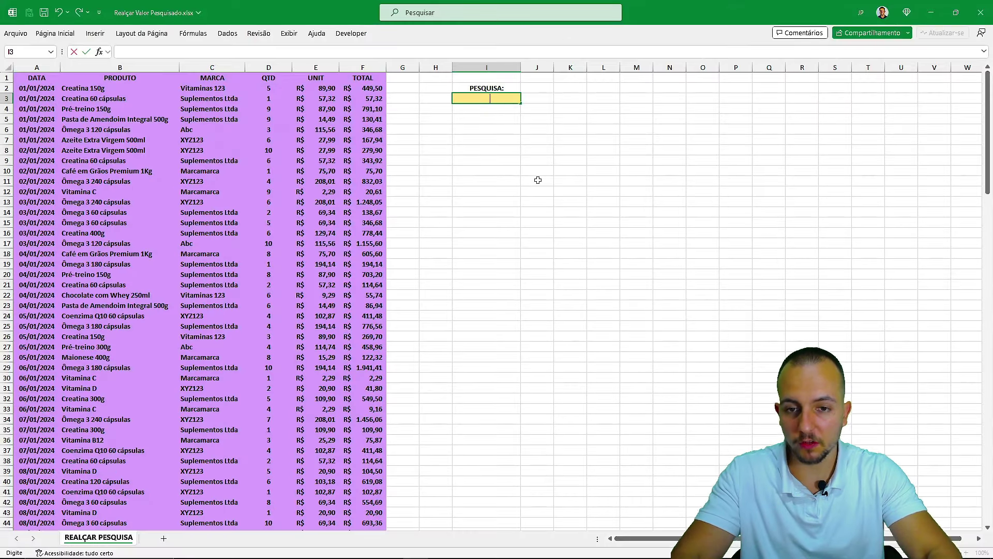
key("Return")
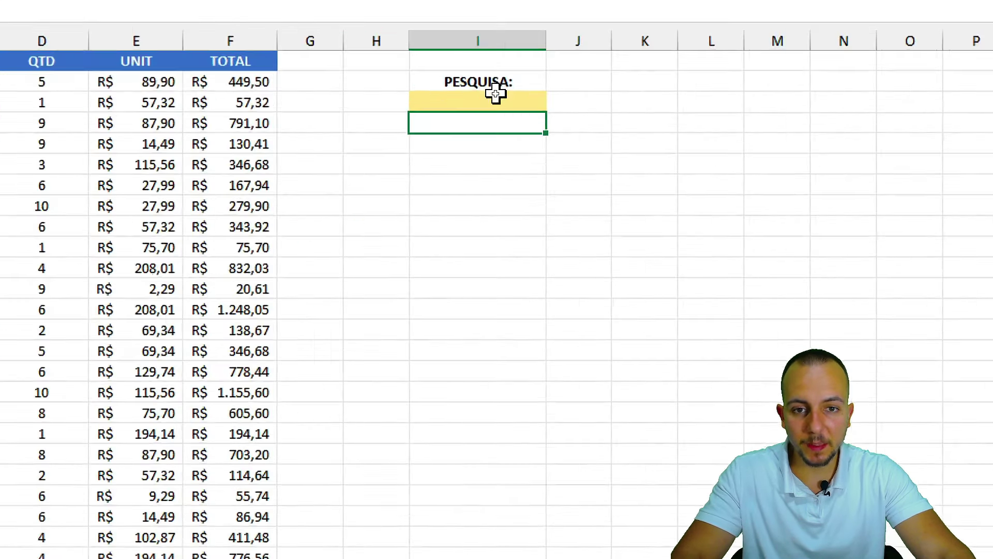
left_click(488, 98)
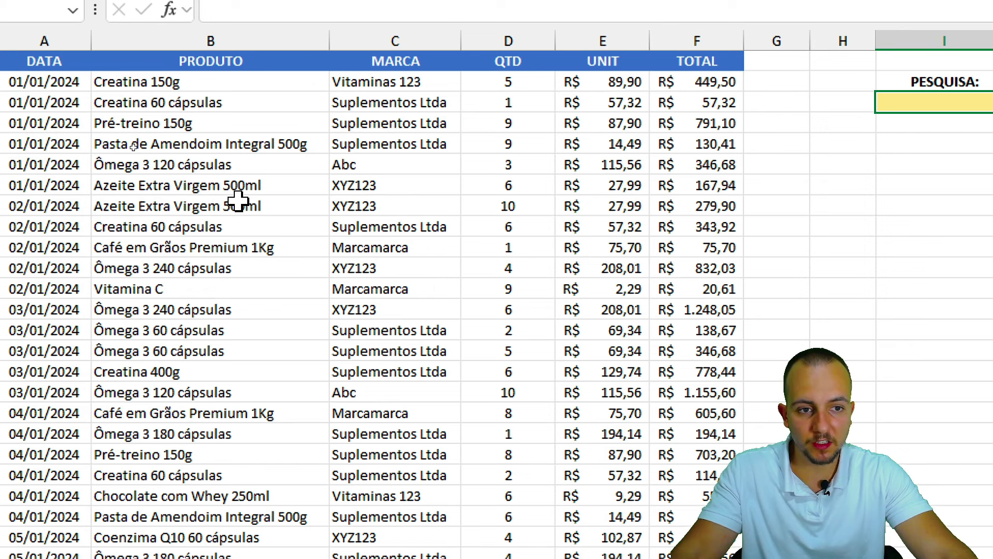
key("Return")
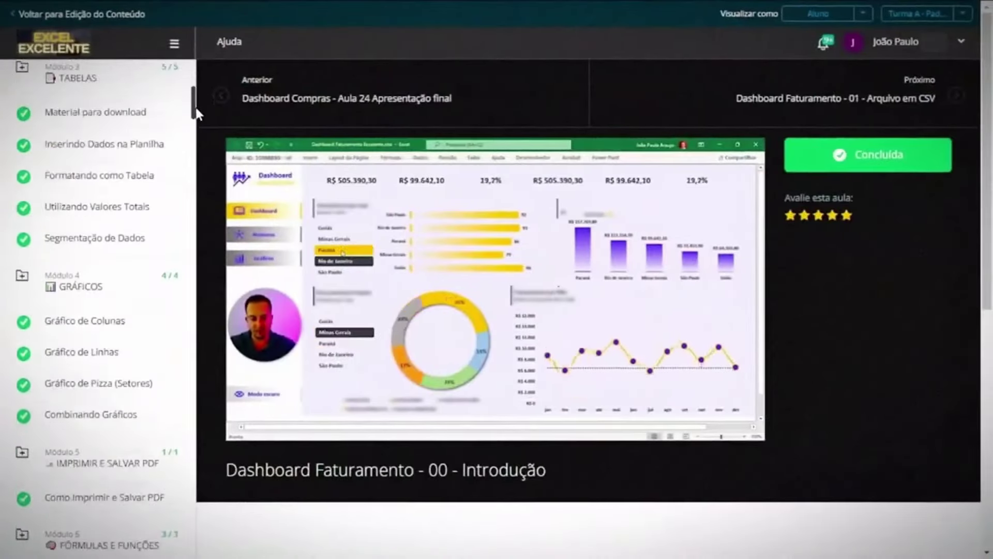
Scroll the lesson sidebar and open the Como baixar o Power BI gratuitamente lesson.
left_click_drag(197, 113, 191, 288)
scroll(195, 284, "down", 5)
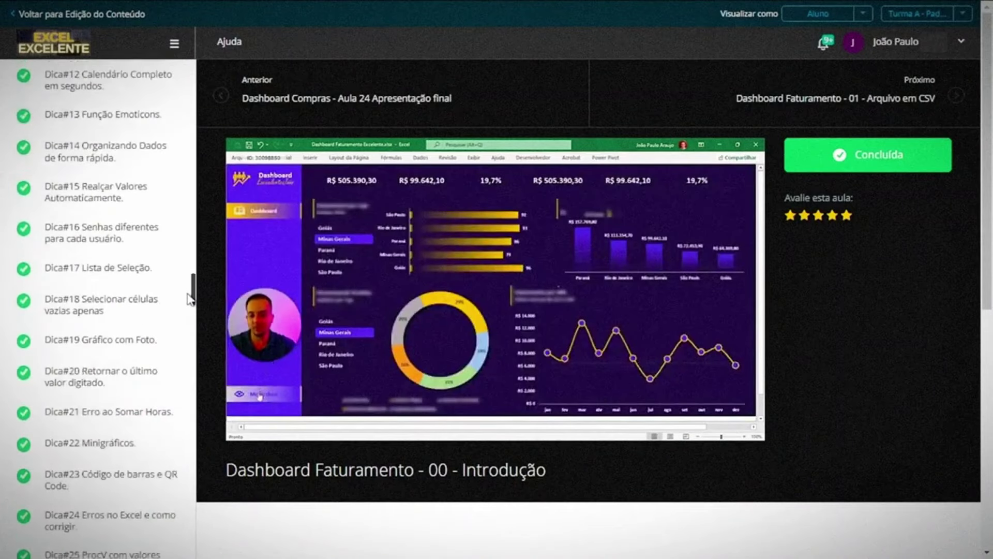
scroll(194, 284, "down", 5)
scroll(195, 284, "down", 5)
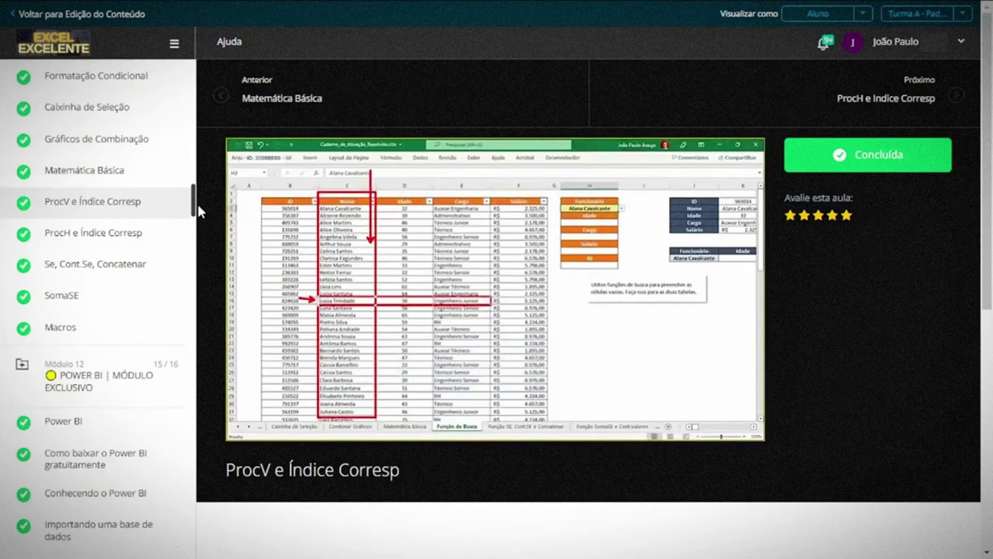
mouse_move(197, 203)
left_mouse_down()
mouse_move(189, 241)
mouse_move(195, 197)
left_mouse_up()
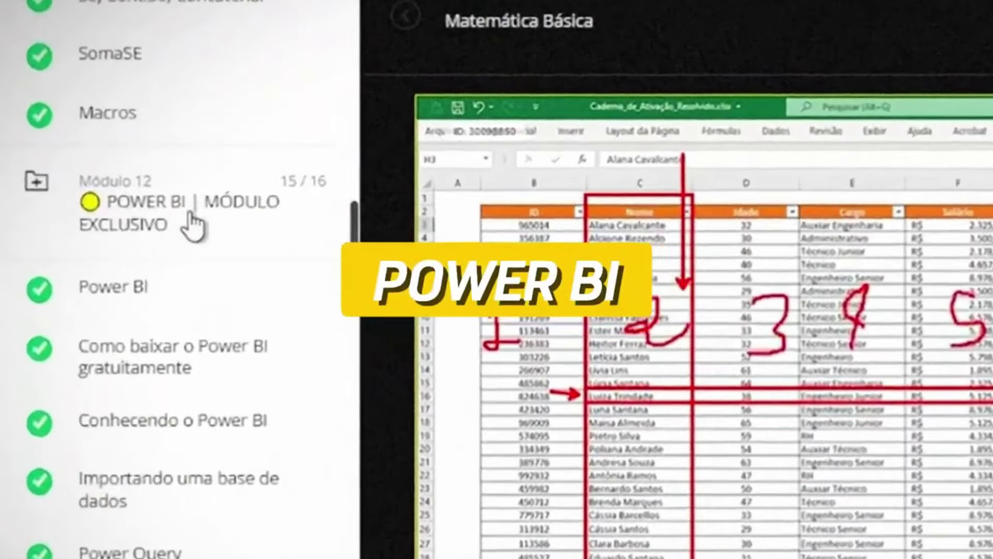
left_click(140, 289)
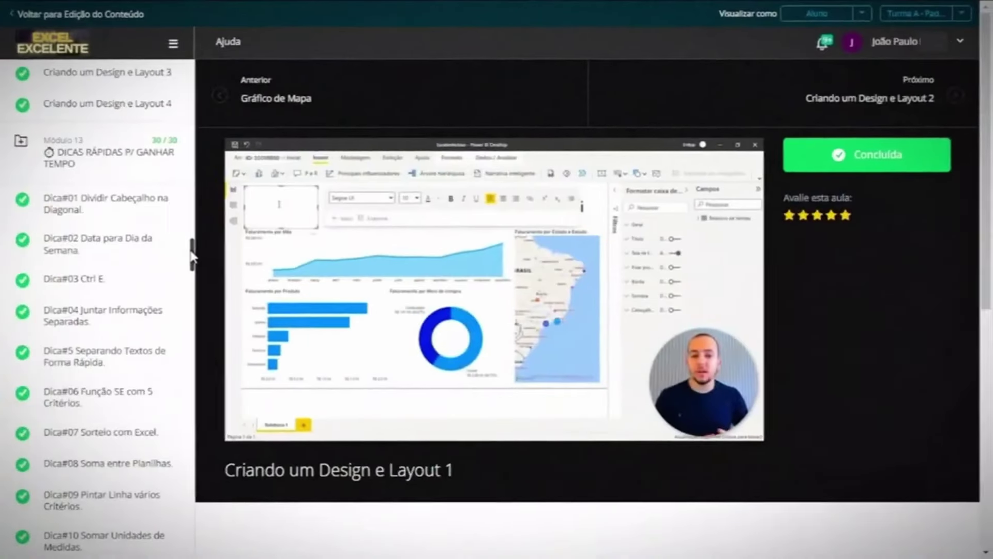
left_click_drag(192, 256, 191, 334)
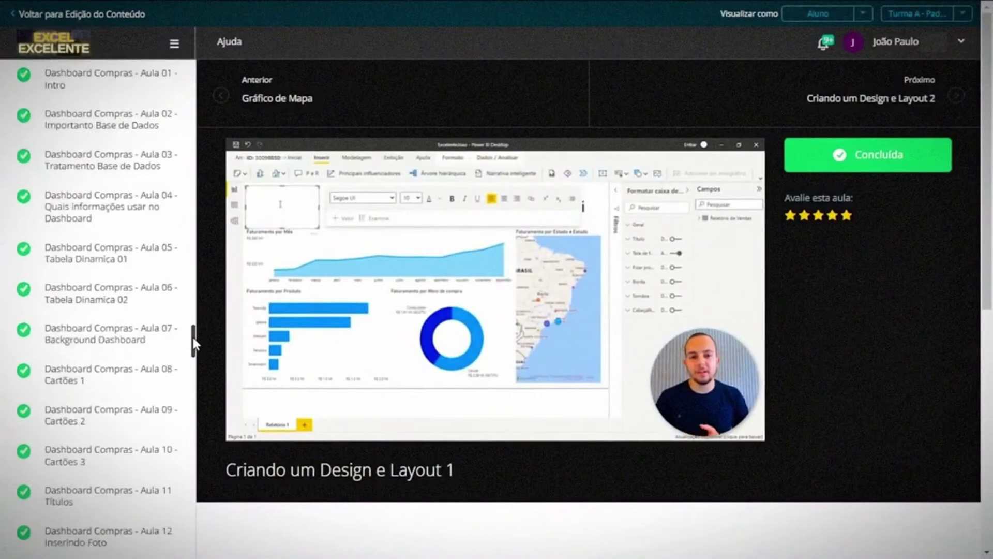